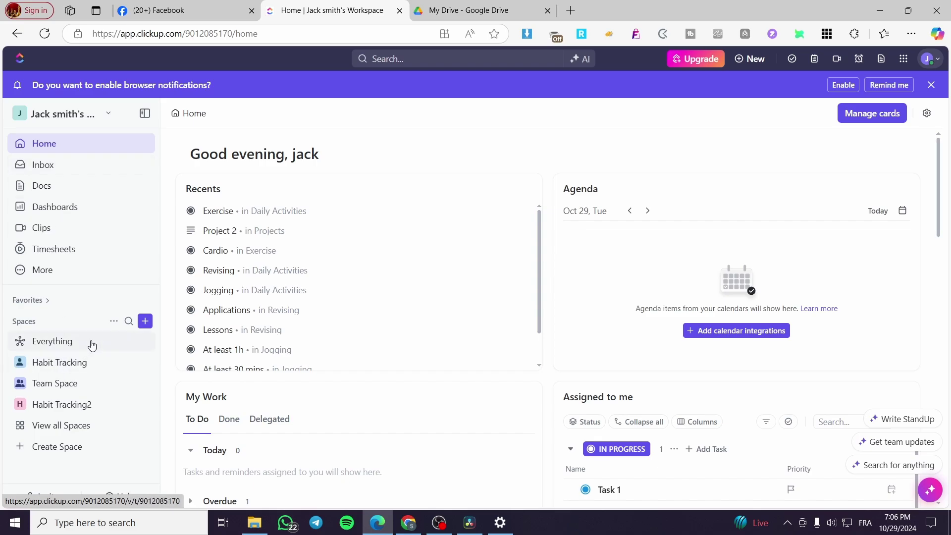
- Start a new space named "Ticketing System" with the description "Ticketing System tasks"
left_click(145, 322)
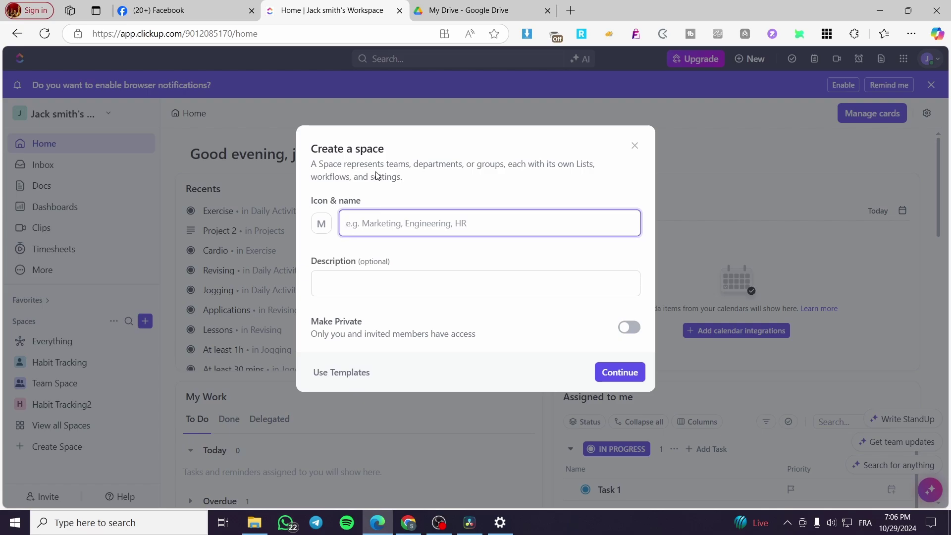
type("Tic")
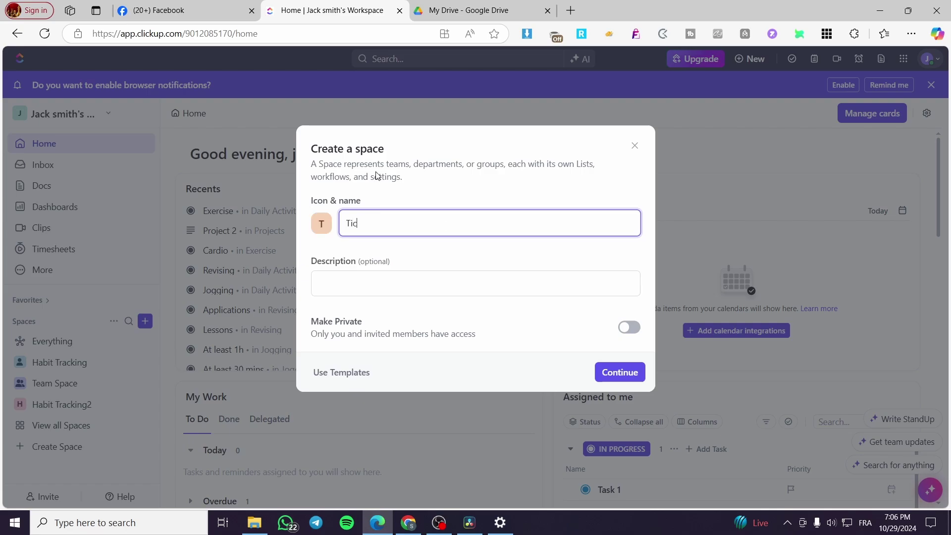
type("keting System")
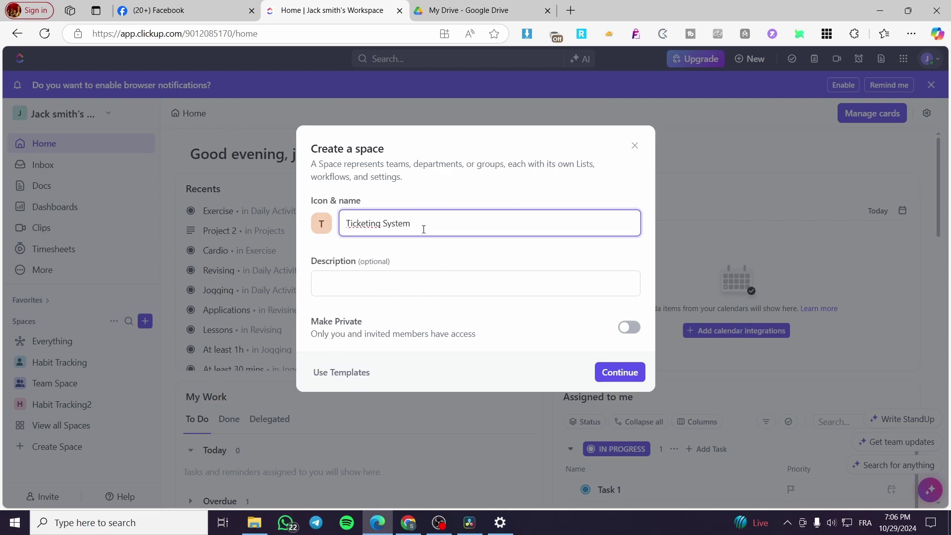
left_click_drag(423, 227, 319, 236)
key("ctrl+c")
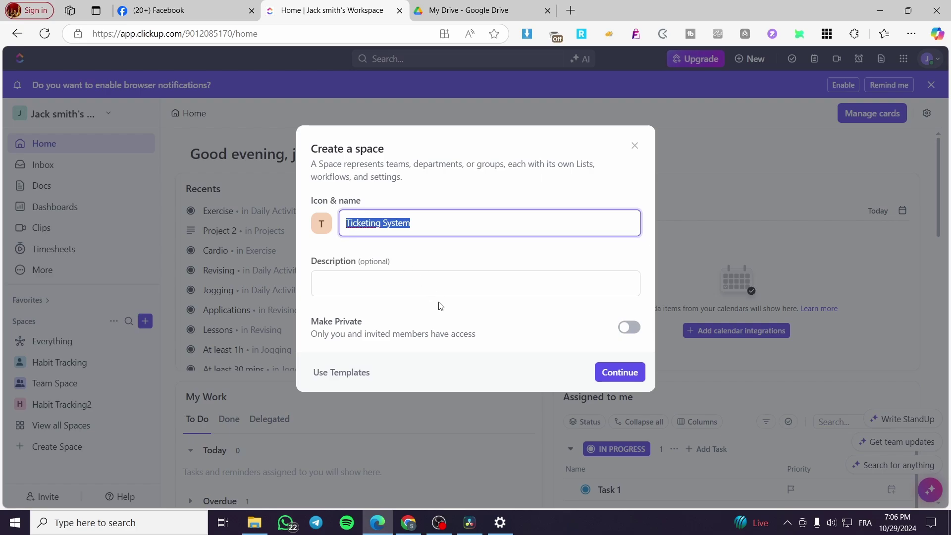
left_click(426, 290)
key("ctrl+v")
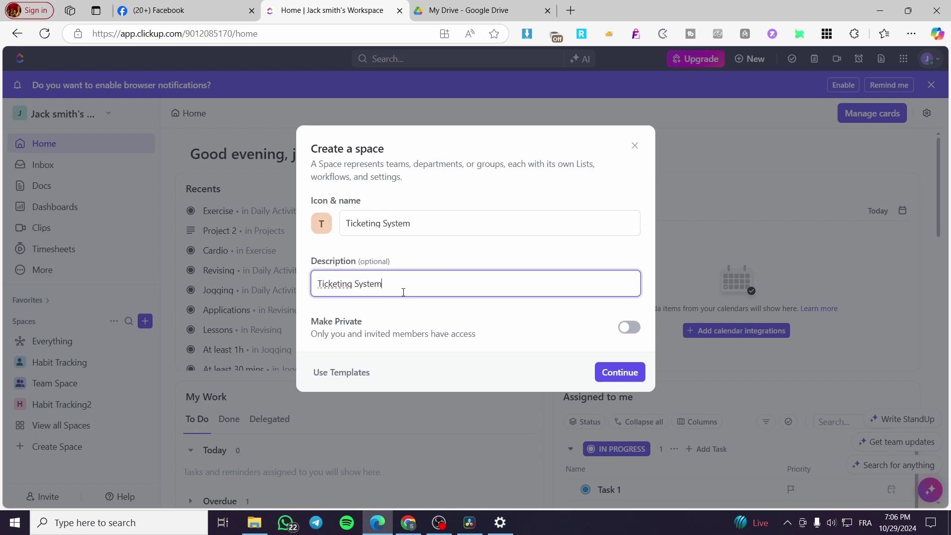
type("tasks")
- Give the new space the magenta-purple color and the computer monitor avatar, and continue to the workflow setup
left_click(323, 227)
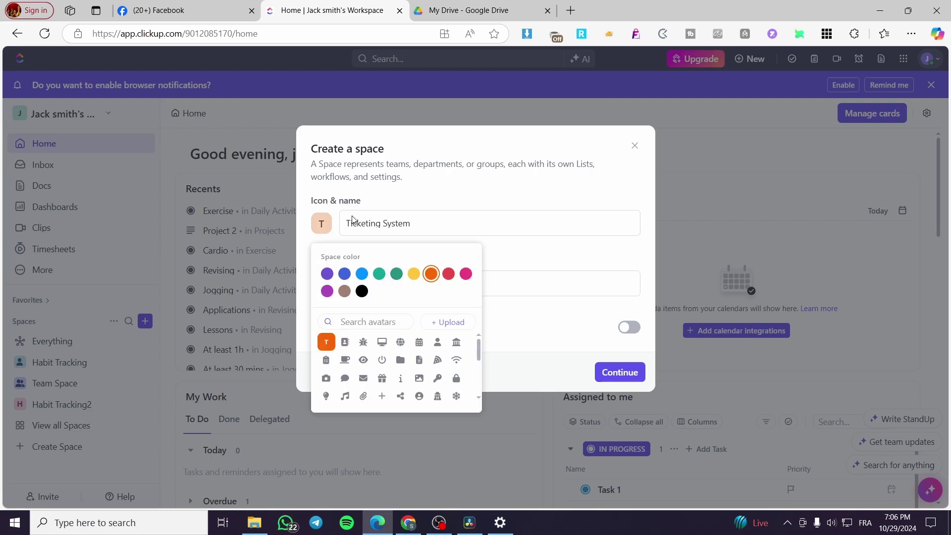
left_click(448, 275)
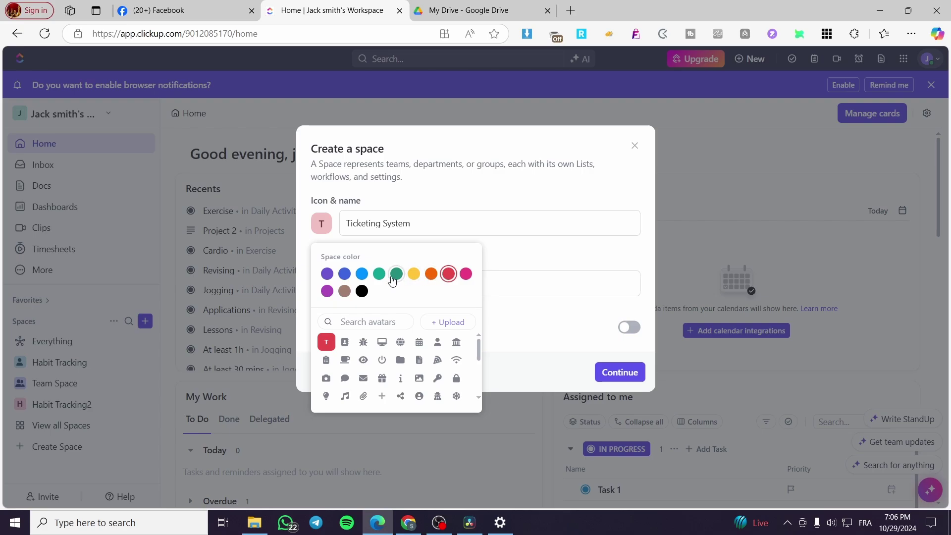
left_click(344, 275)
left_click(362, 277)
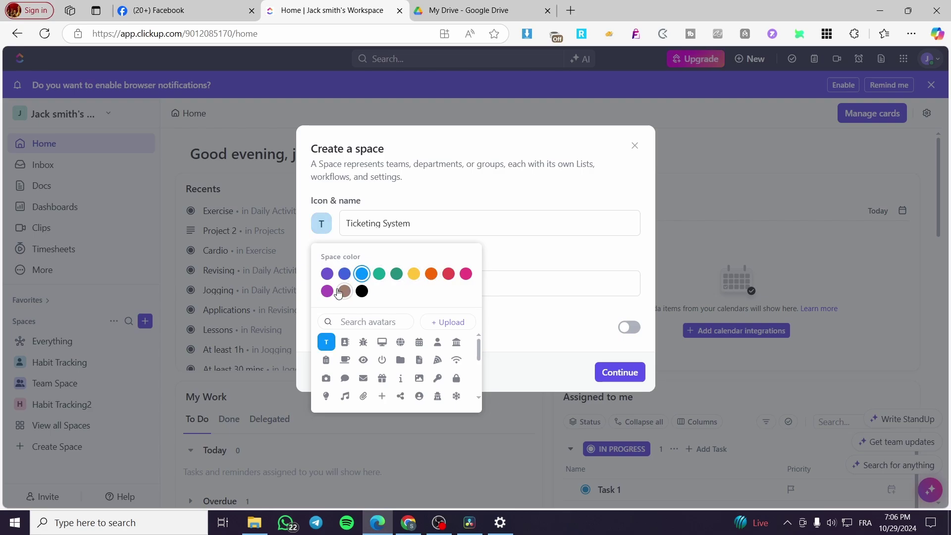
left_click(327, 274)
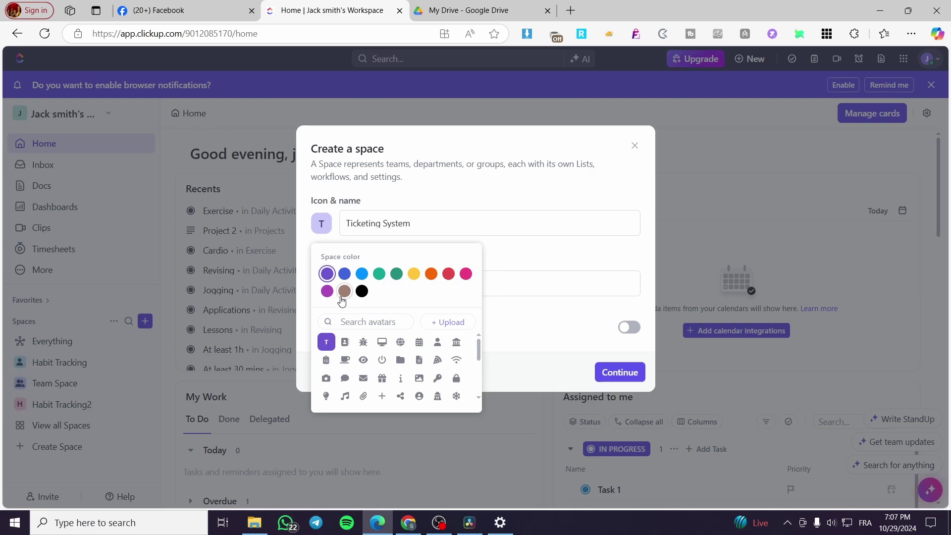
left_click(327, 292)
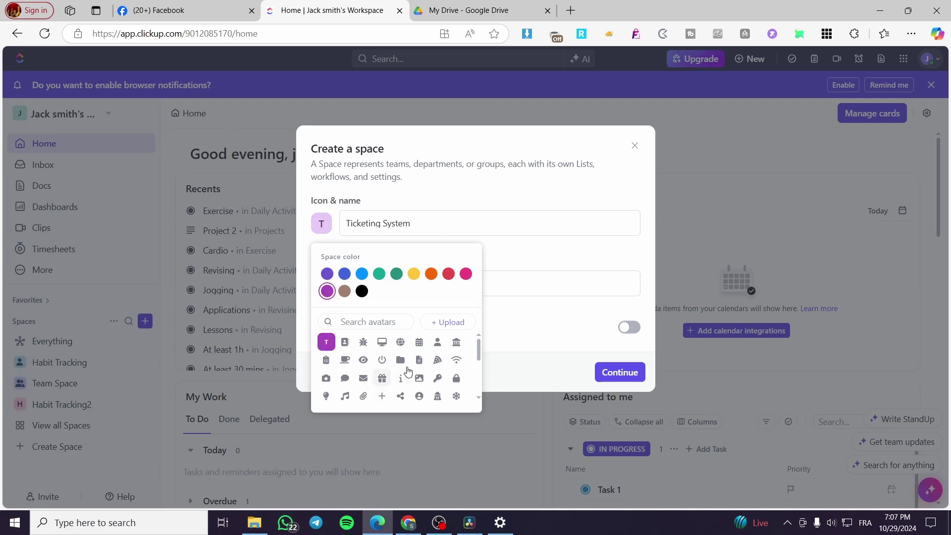
left_click(382, 342)
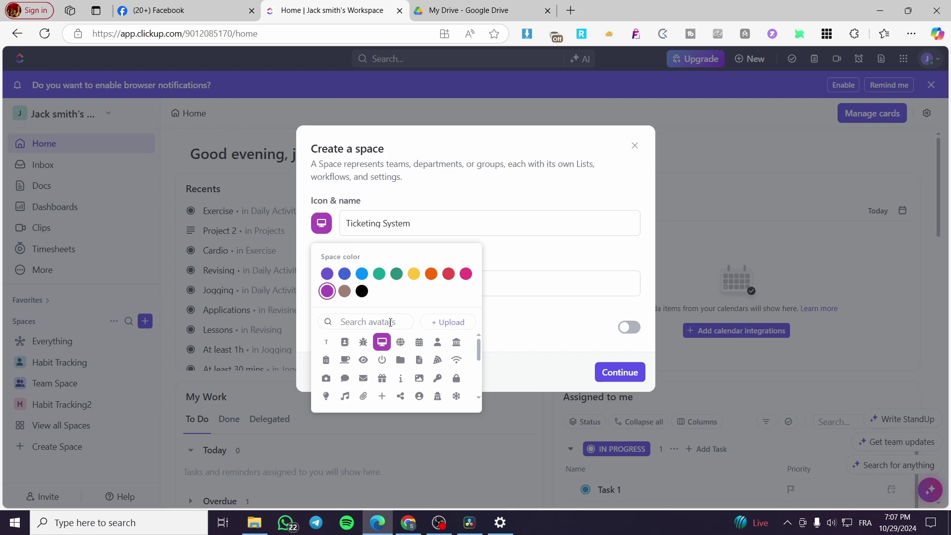
left_click(542, 330)
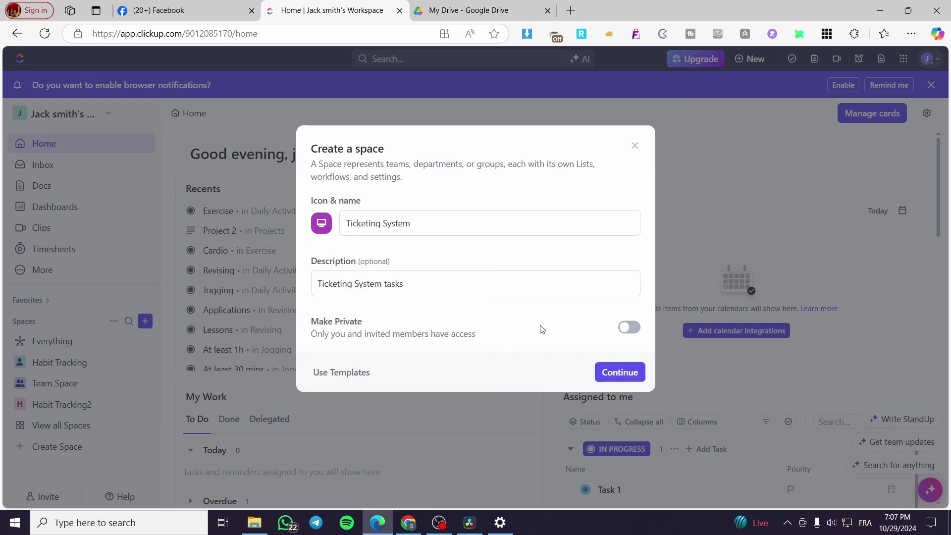
left_click(624, 377)
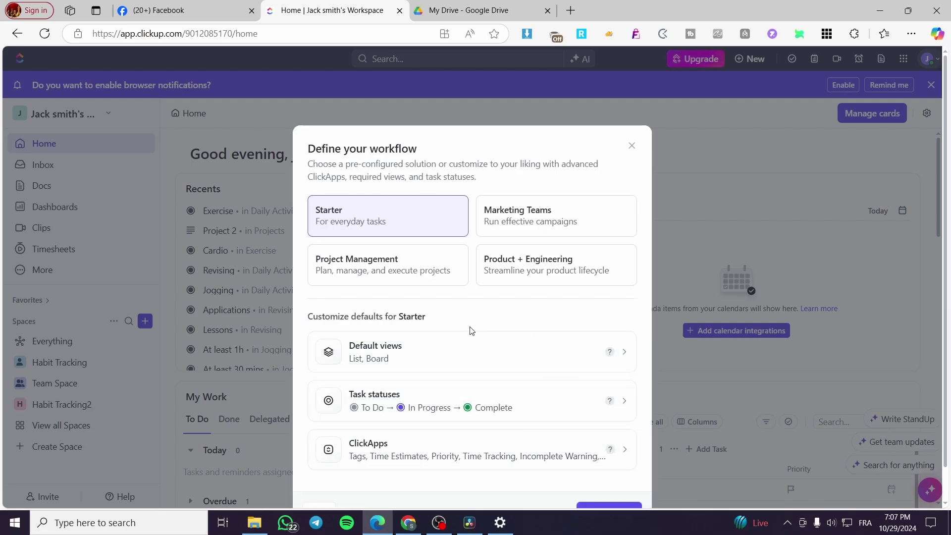
- Add Workload, Team, Table and Activity to the required default views of the Starter workflow
scroll(473, 323, "down", 1)
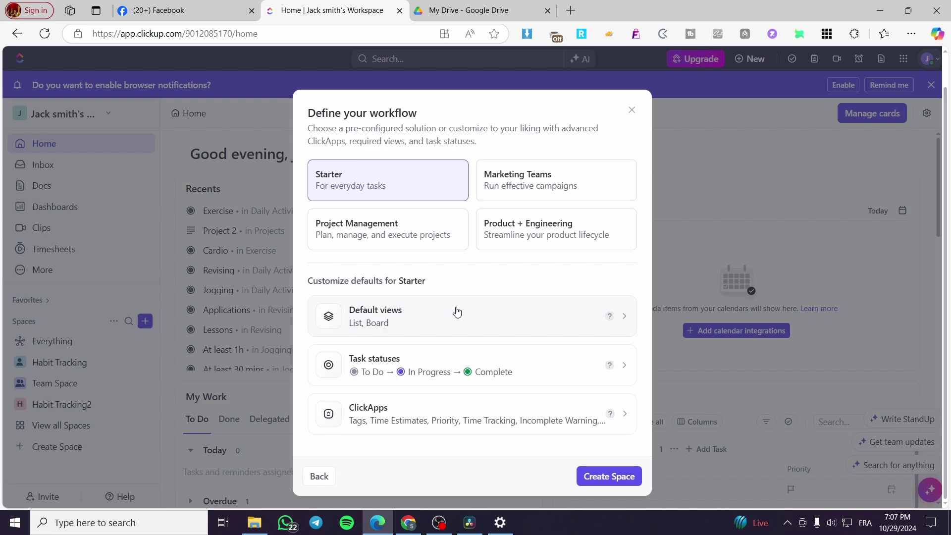
left_click(415, 318)
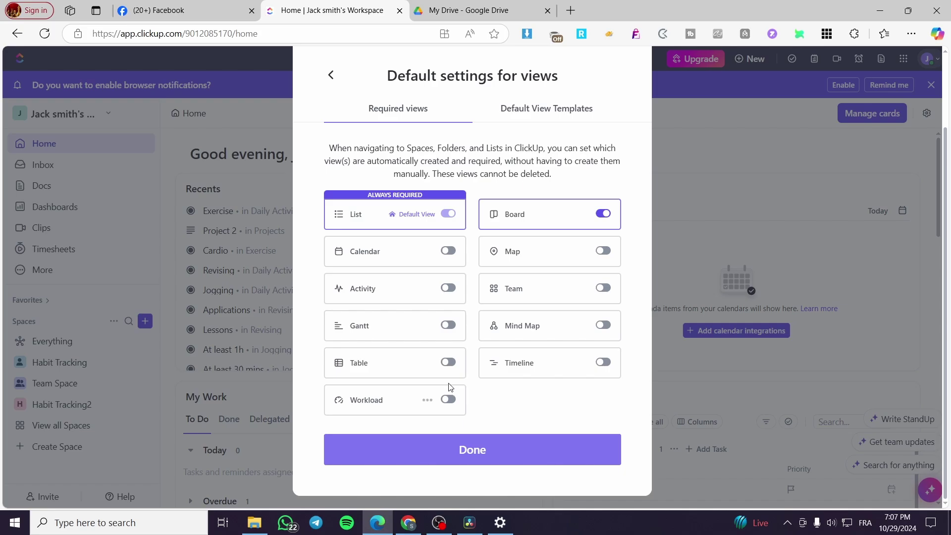
left_click(451, 402)
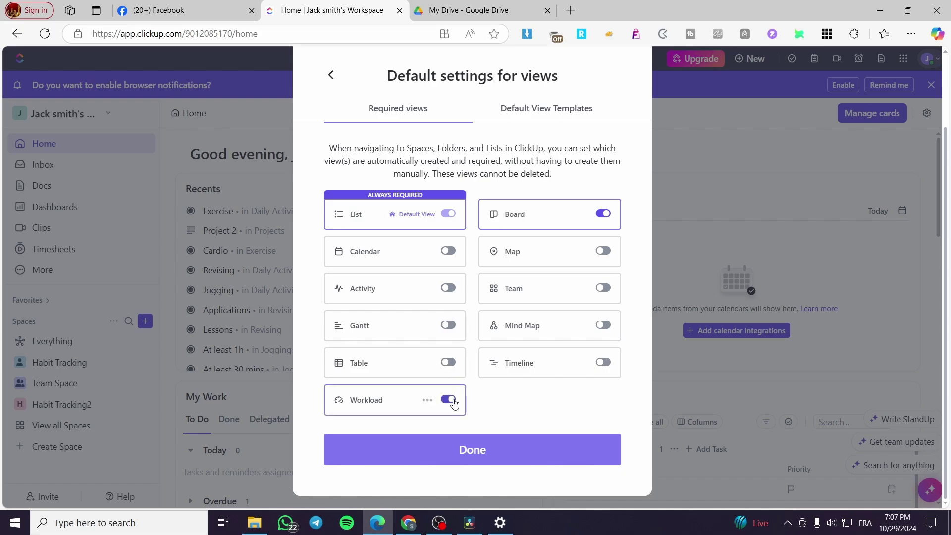
left_click(603, 288)
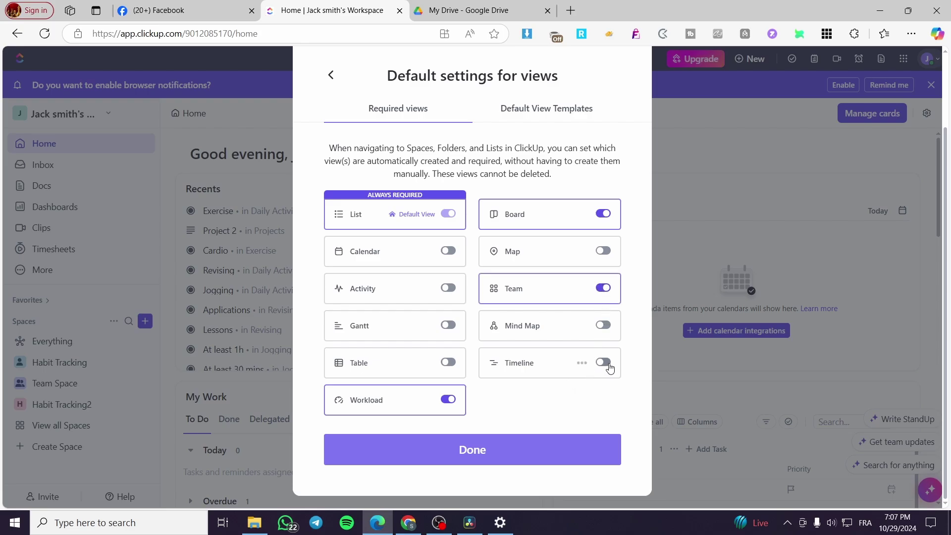
left_click(449, 362)
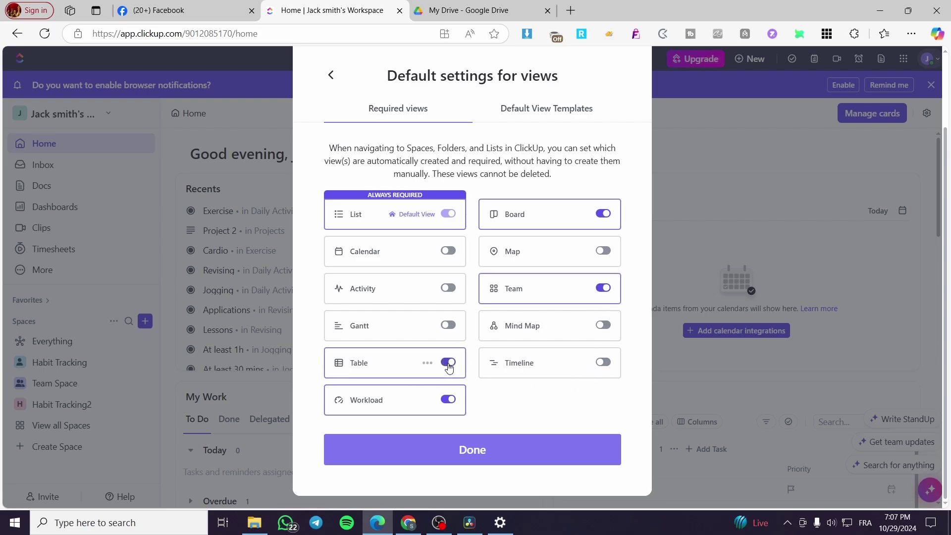
left_click(449, 289)
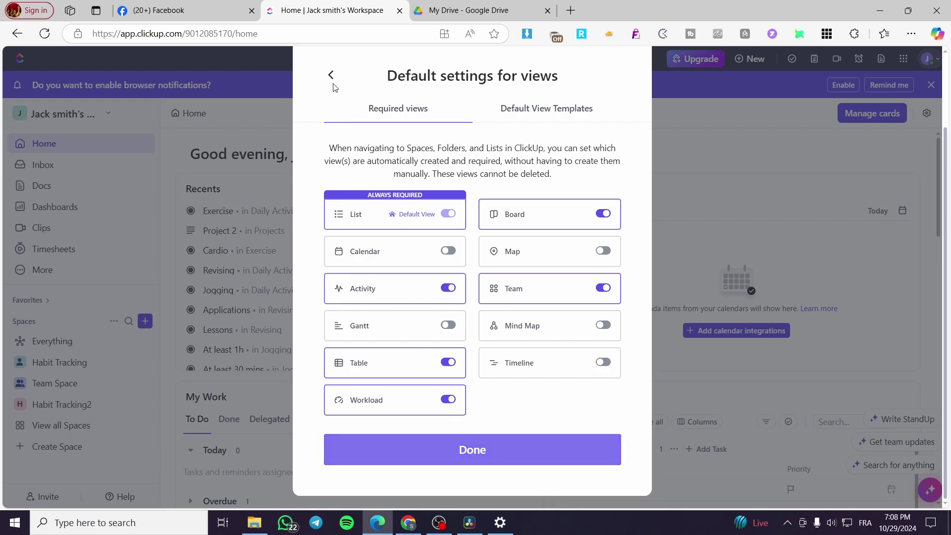
left_click(461, 461)
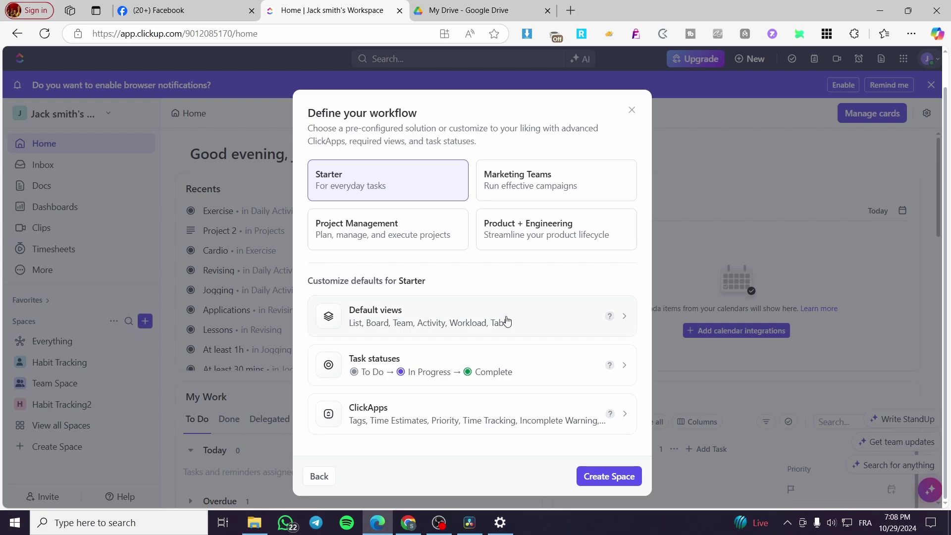
left_click(470, 369)
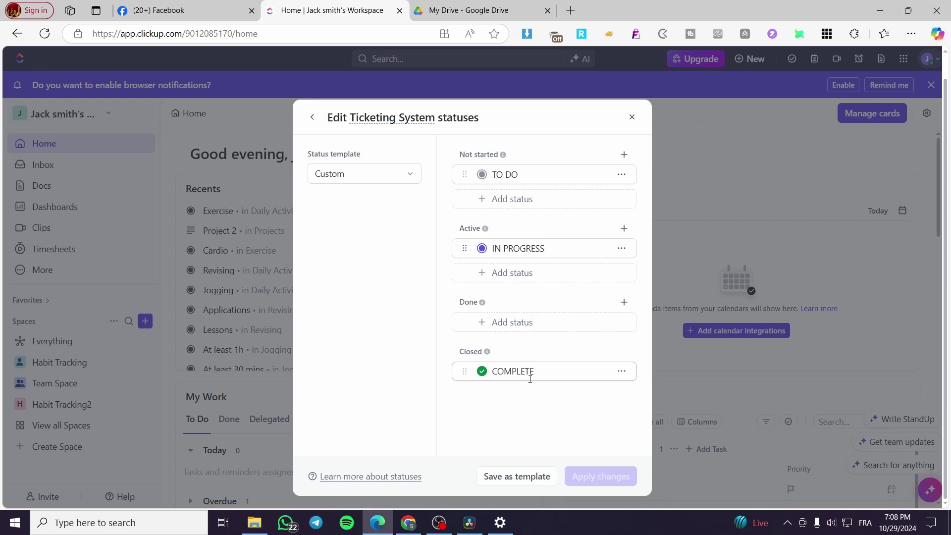
left_click(501, 331)
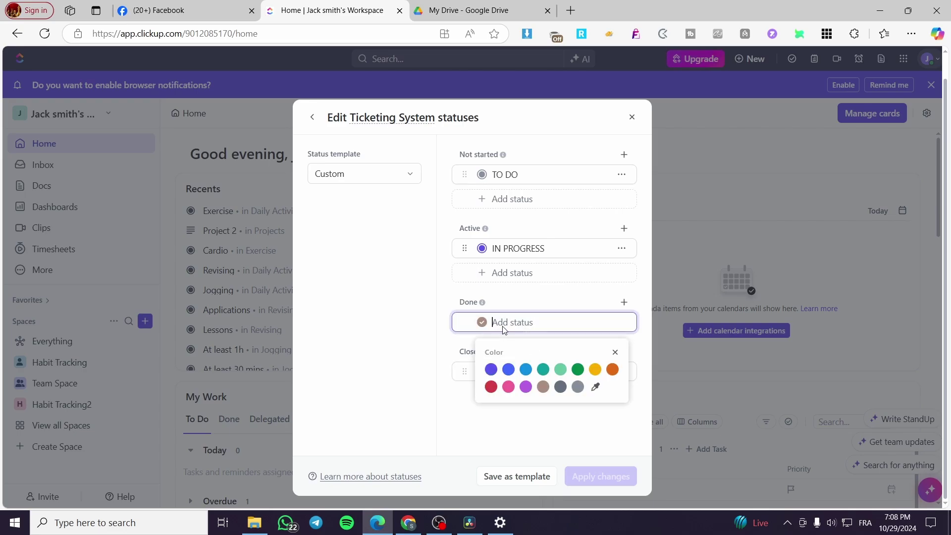
left_click(527, 371)
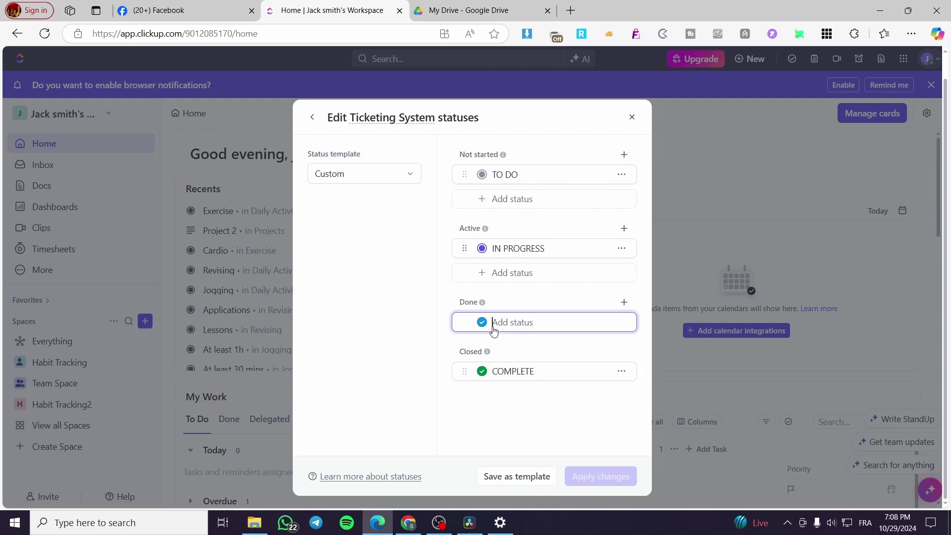
left_click(399, 170)
left_click(399, 171)
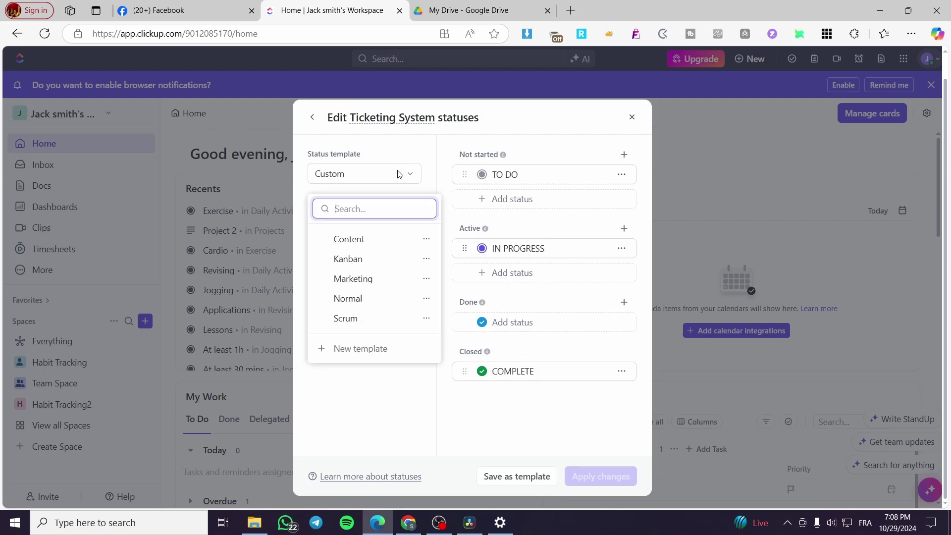
left_click(403, 153)
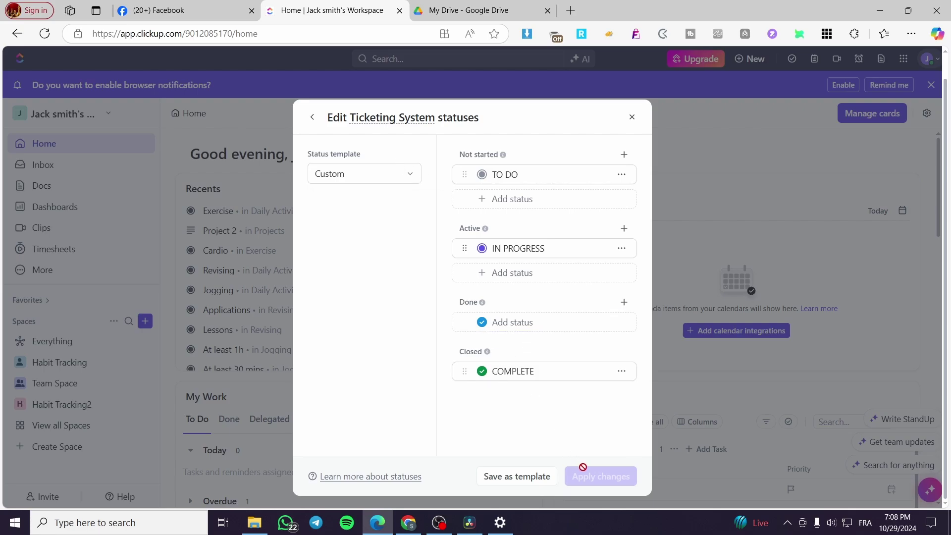
left_click(311, 120)
- Turn off the Time Tracking, Remap Subtask Due Dates and Time Estimates ClickApps, and create the space
left_click(419, 424)
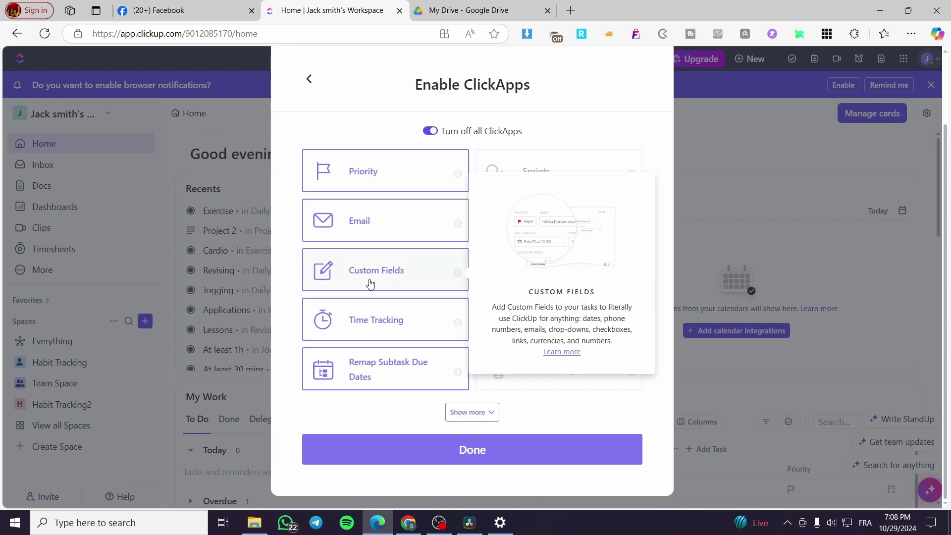
left_click(395, 323)
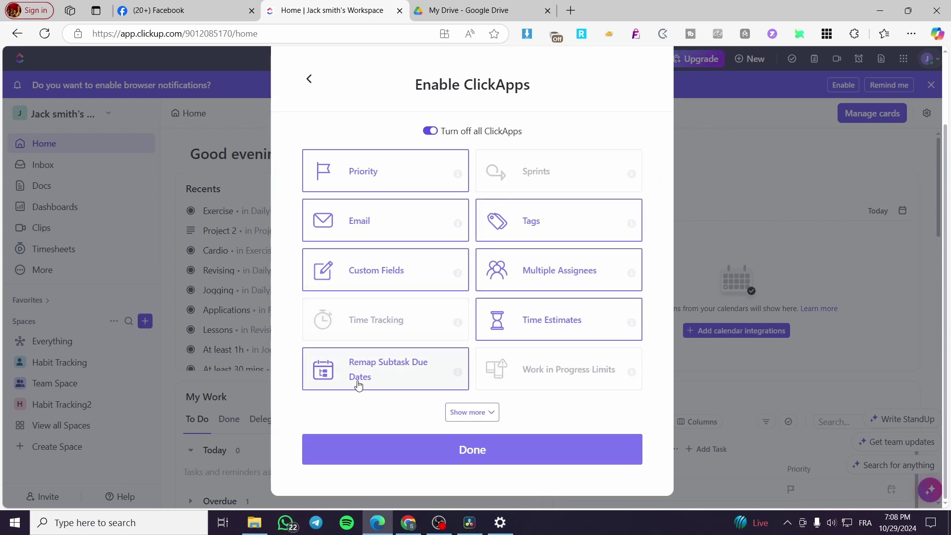
left_click(427, 379)
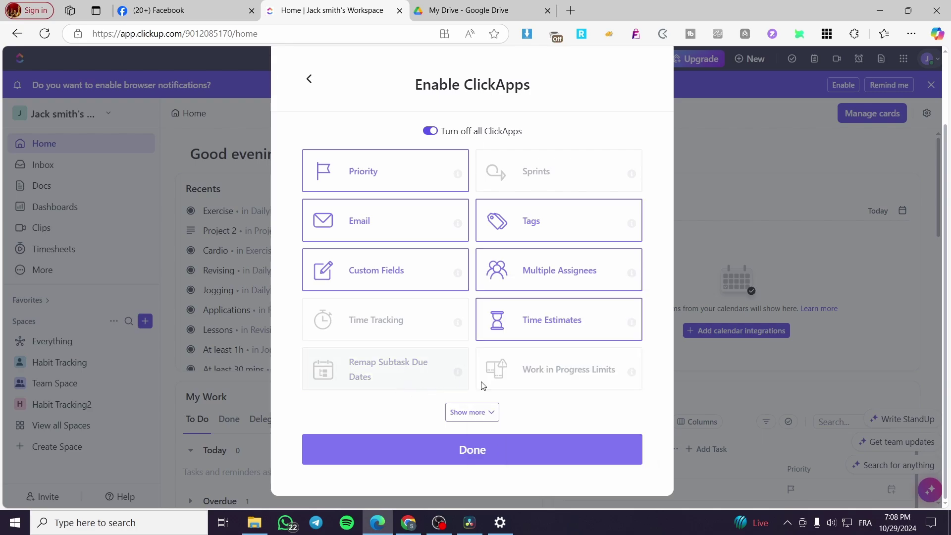
left_click(569, 333)
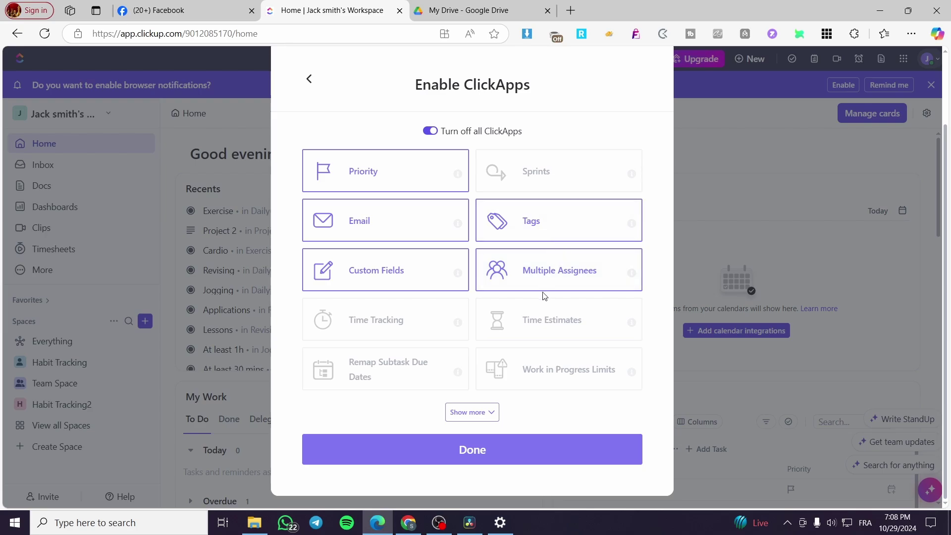
left_click(494, 412)
scroll(574, 313, "down", 3)
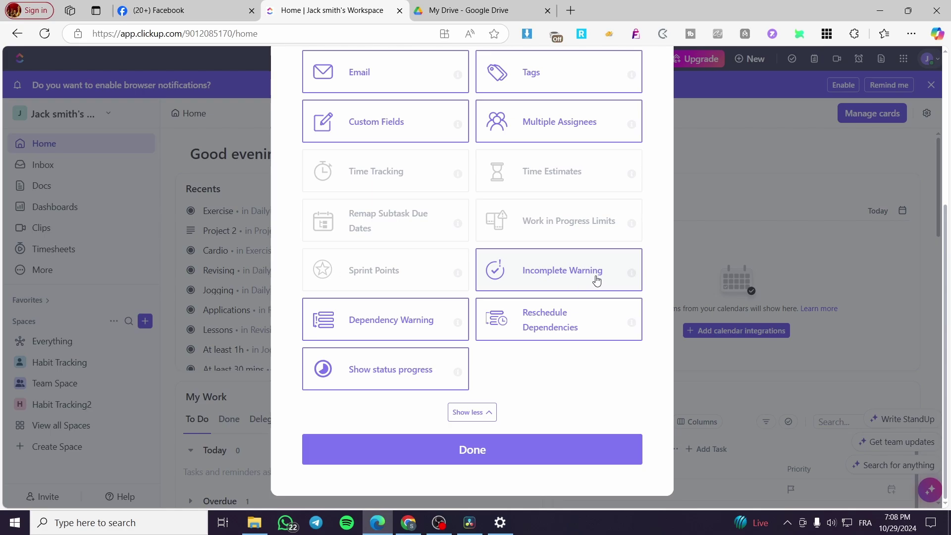
mouse_move(638, 274)
mouse_move(414, 333)
left_click(464, 458)
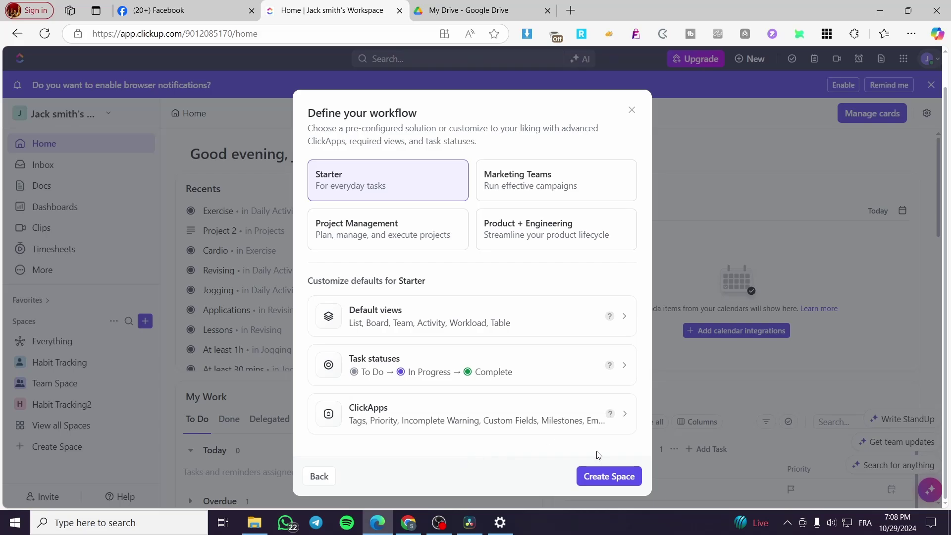
left_click(604, 477)
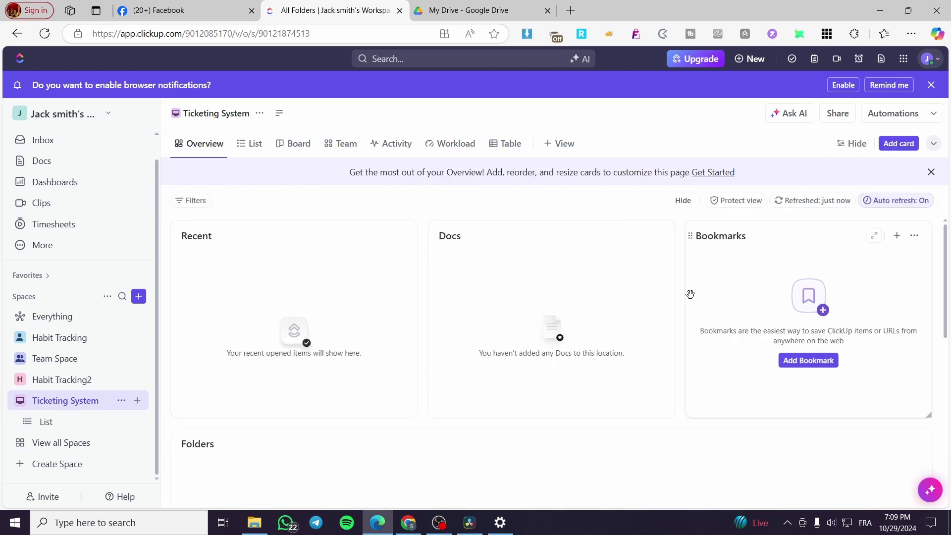
- Add a Form view to the Ticketing System space
scroll(690, 294, "down", 2)
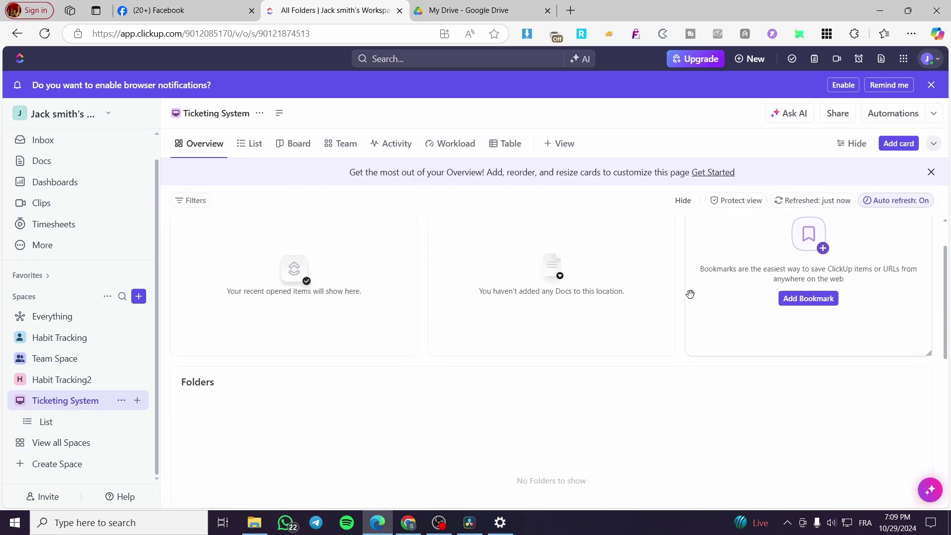
left_click(557, 144)
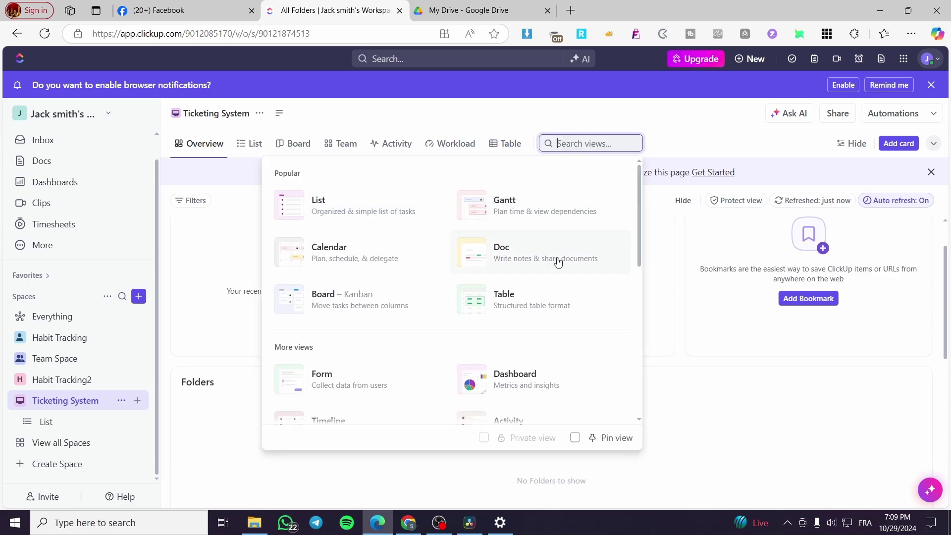
scroll(558, 259, "down", 3)
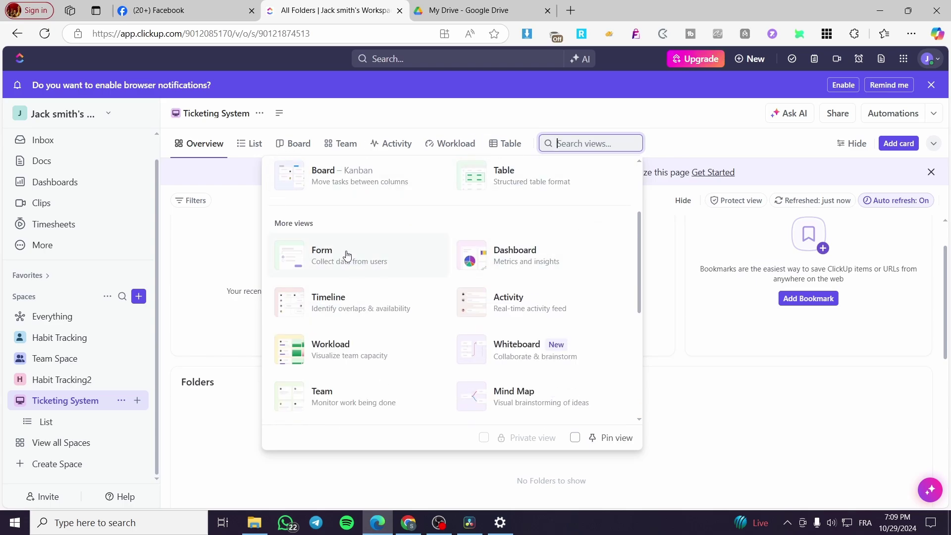
scroll(346, 255, "down", 5)
scroll(349, 255, "up", 6)
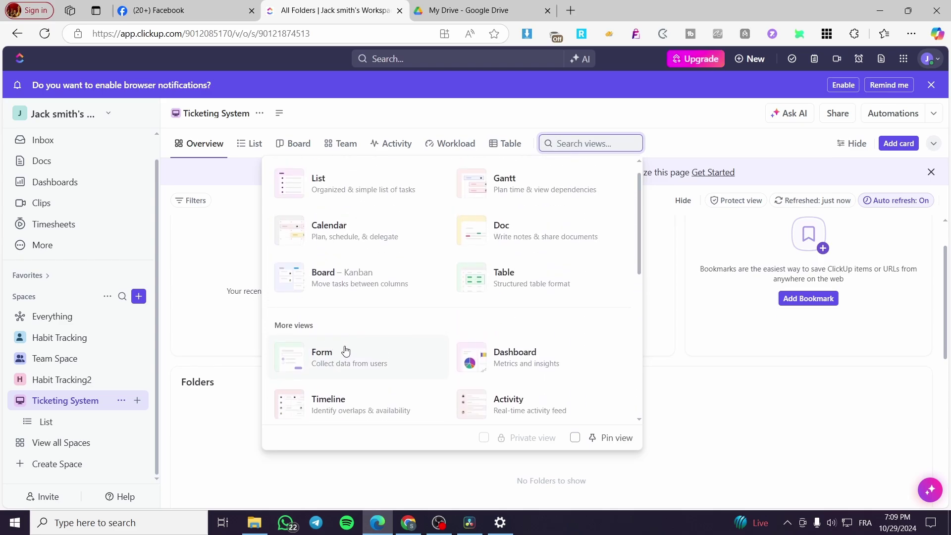
scroll(346, 351, "down", 2)
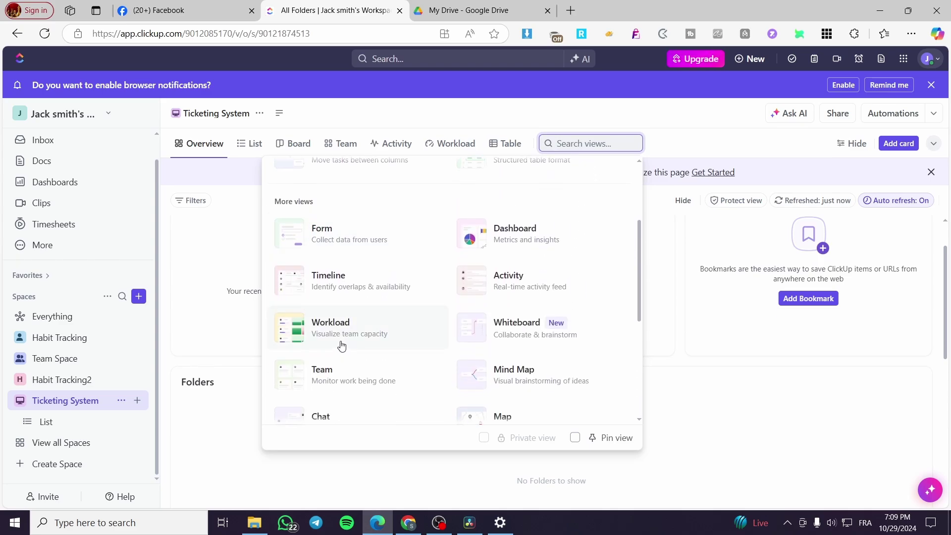
left_click(330, 242)
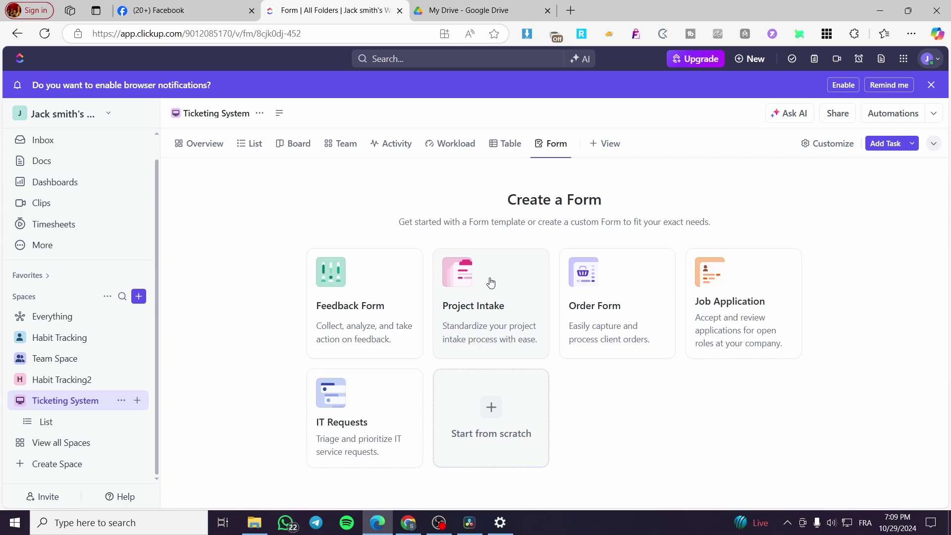
- Try to start a form from scratch with List as the location for its tasks
left_click(505, 418)
left_click(458, 291)
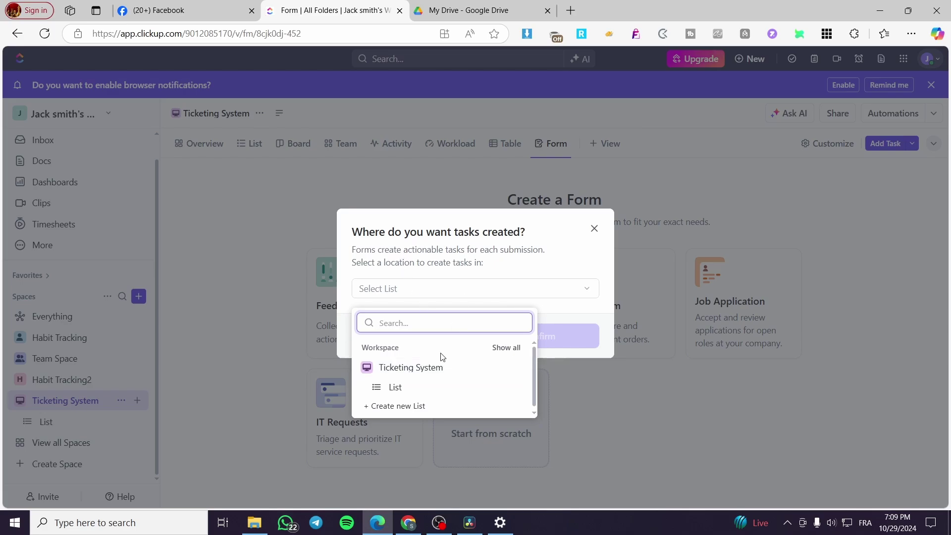
left_click(425, 368)
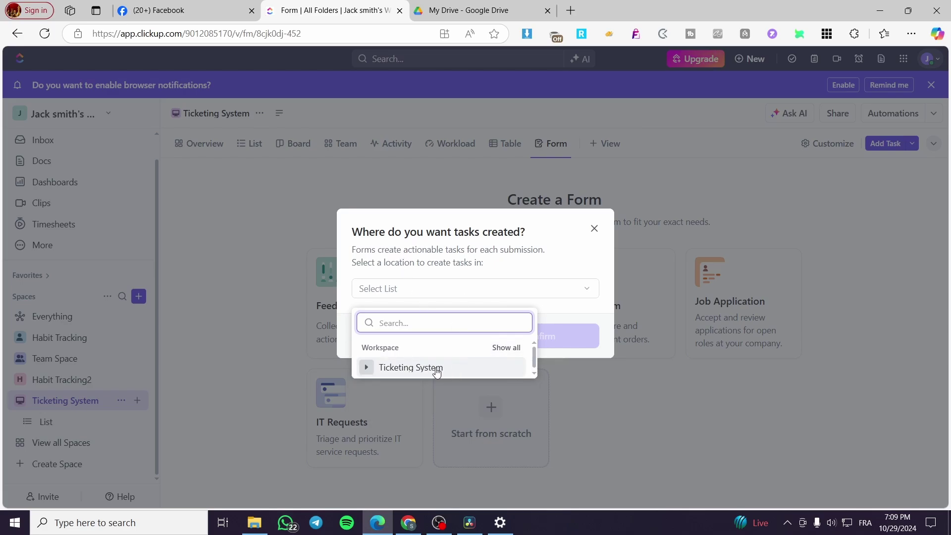
left_click(436, 372)
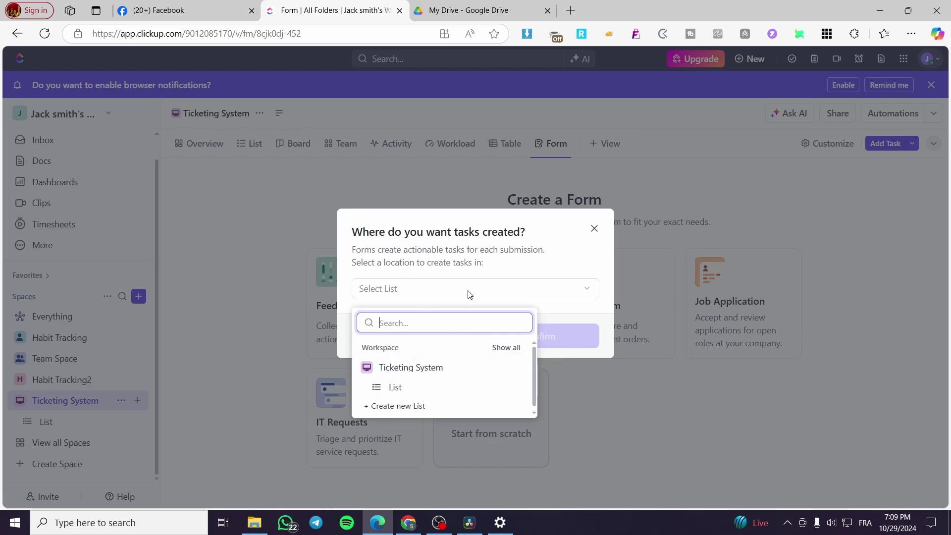
left_click(416, 388)
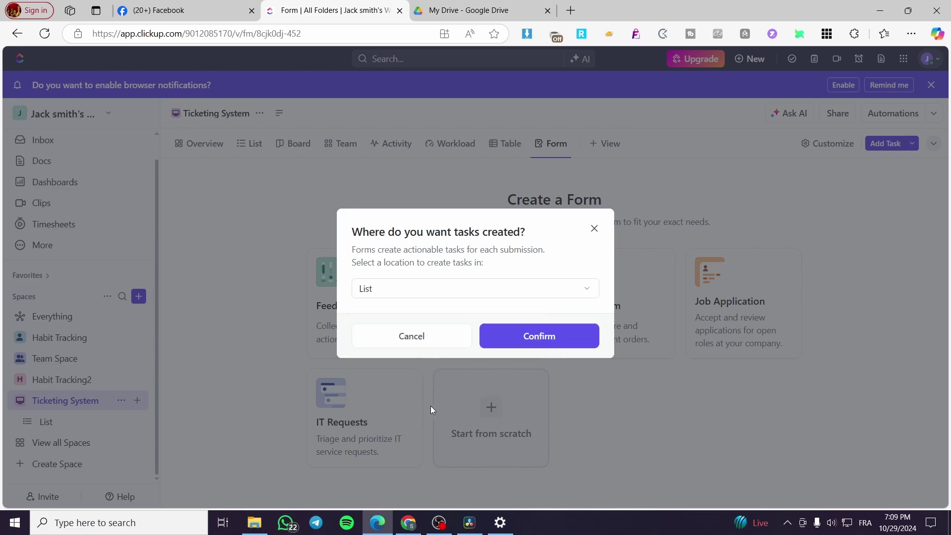
left_click(520, 338)
- Open the List view, place it first among the space's views, and dismiss the upgrade offer
left_click(254, 148)
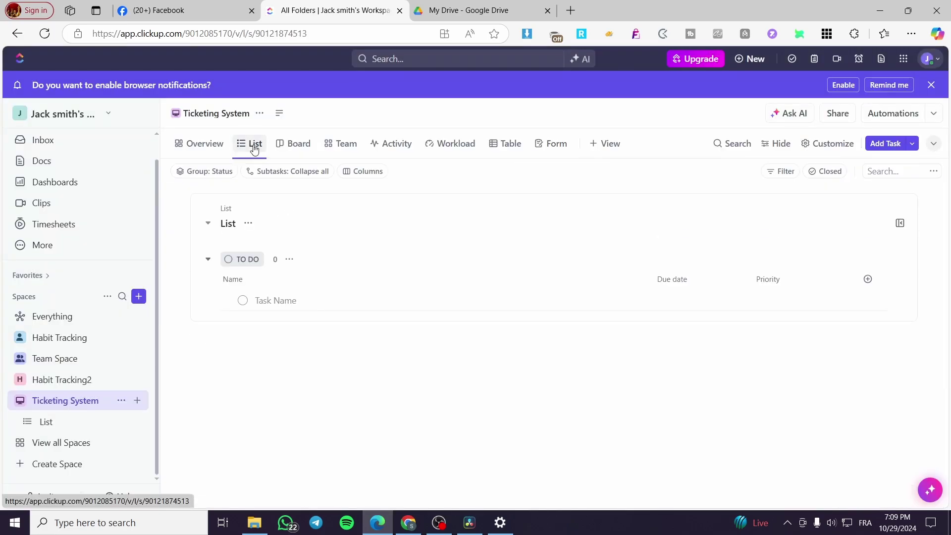
left_click(255, 149)
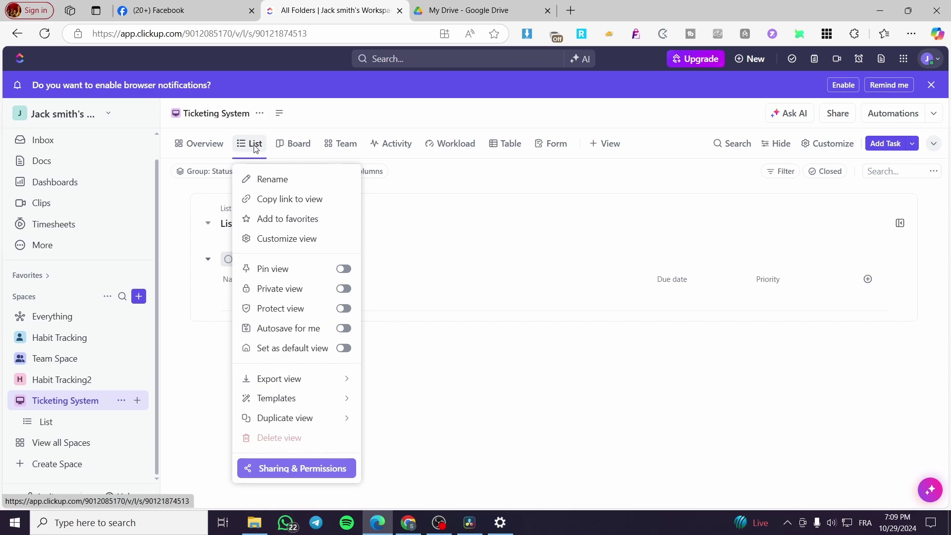
left_click(255, 149)
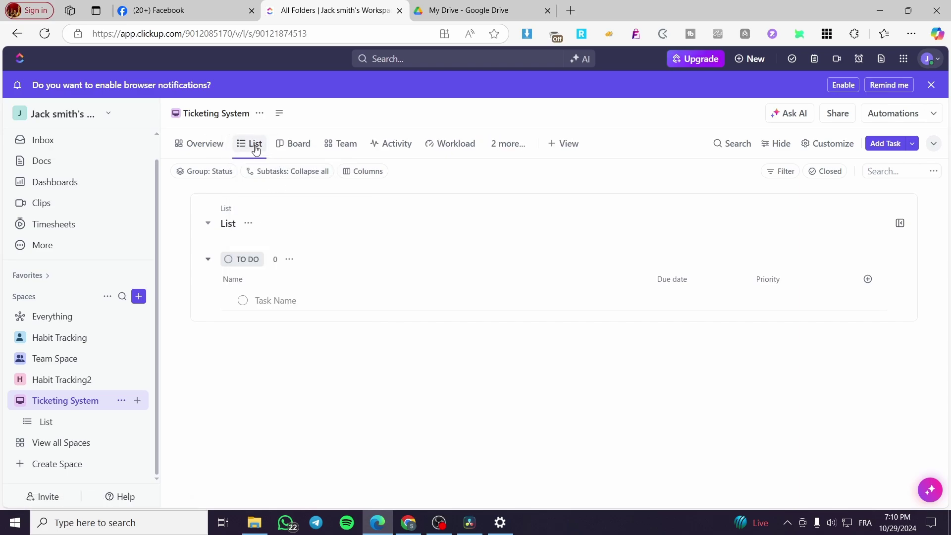
left_click(256, 149)
left_click(282, 184)
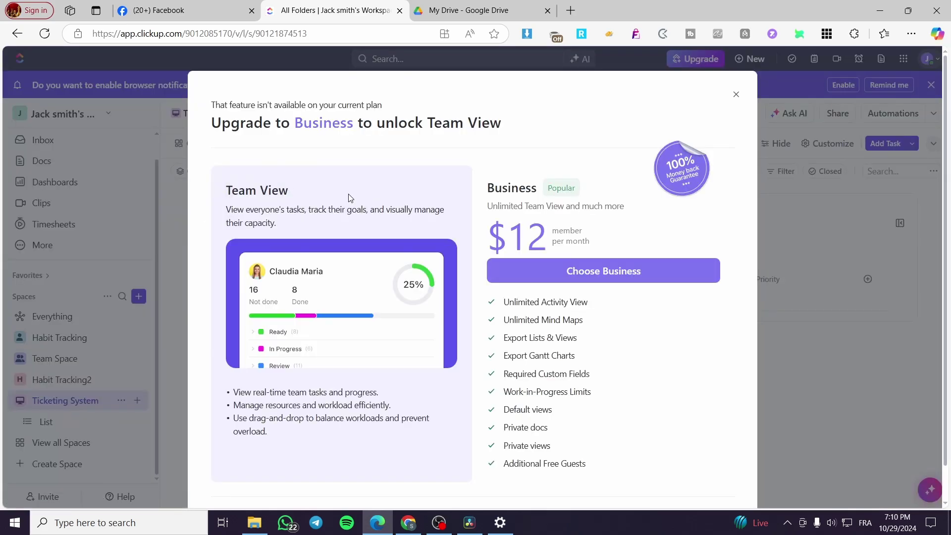
left_click(736, 95)
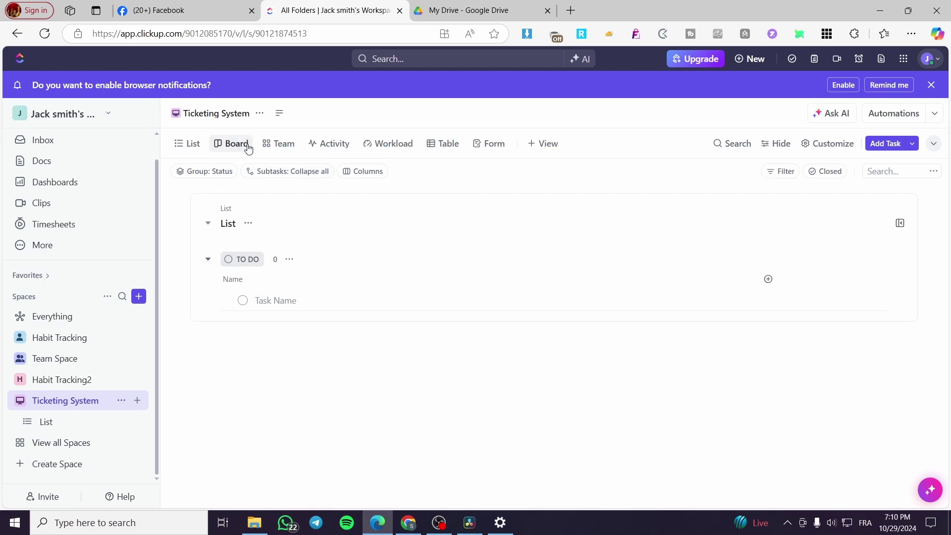
- Rename the List view to "Tickets" and save the view changes
left_click(191, 147)
right_click(191, 145)
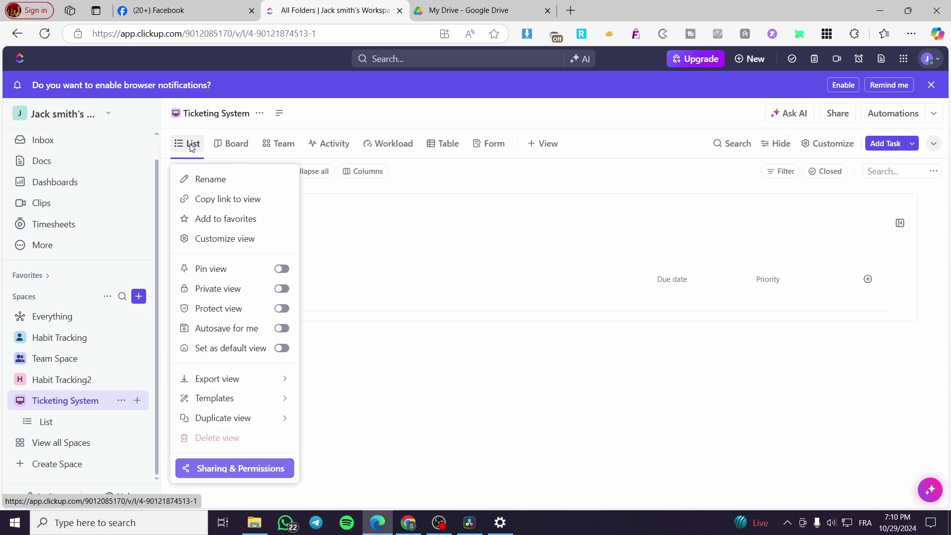
left_click(210, 179)
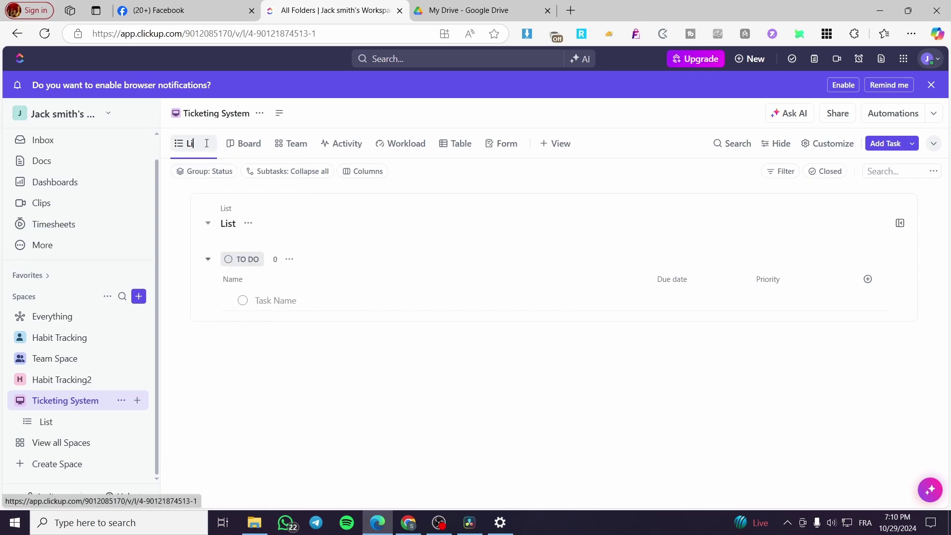
key("BackSpace")
key("BackSpace")
type("Tickets")
key("Return")
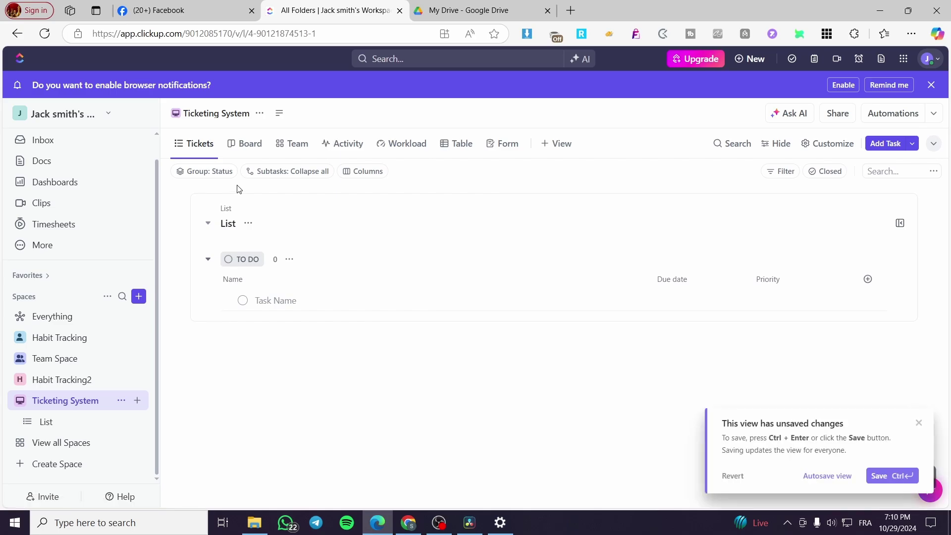
left_click(885, 476)
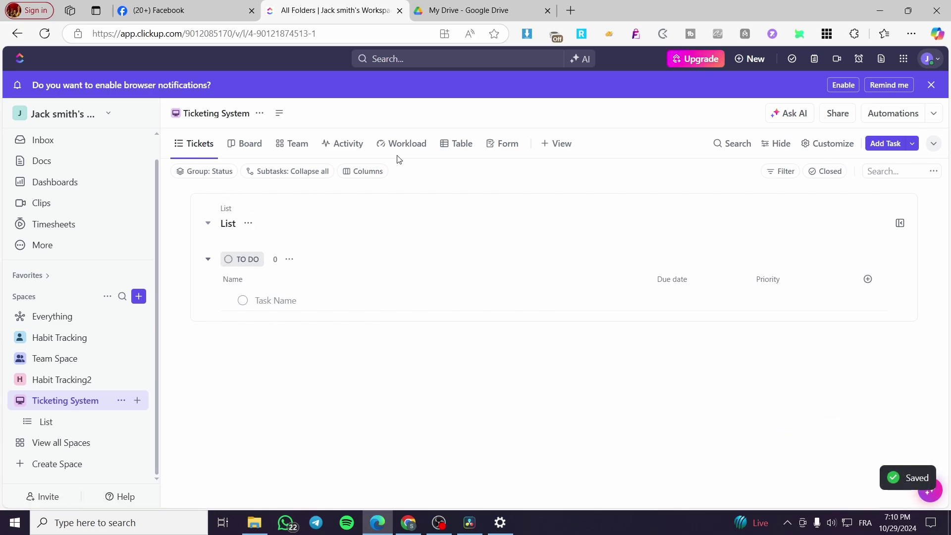
- Move the Form view directly after the Tickets view and dismiss the upgrade offer
left_click(514, 156)
left_click_drag(511, 149, 233, 145)
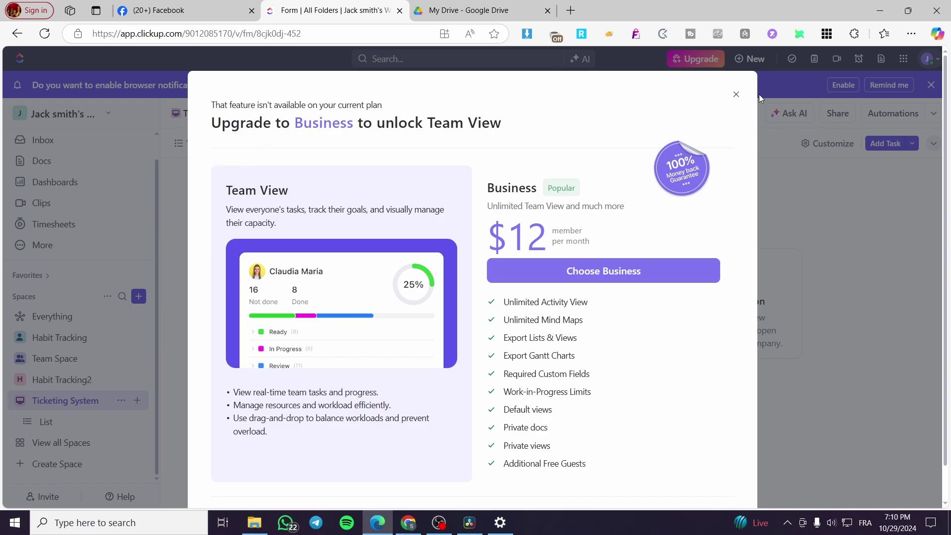
left_click(736, 95)
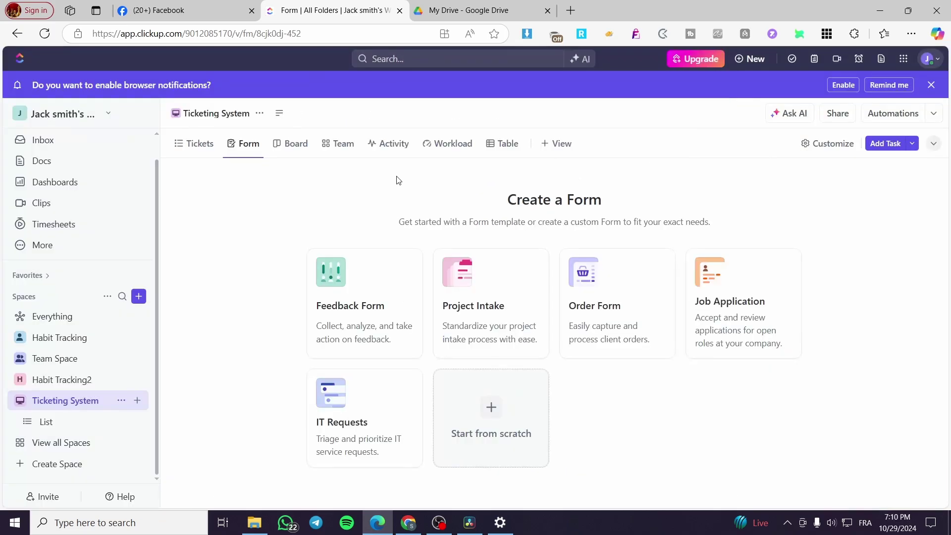
- Create a form from scratch whose submissions create tasks in the Ticketing System's List
left_click(496, 430)
left_click(433, 288)
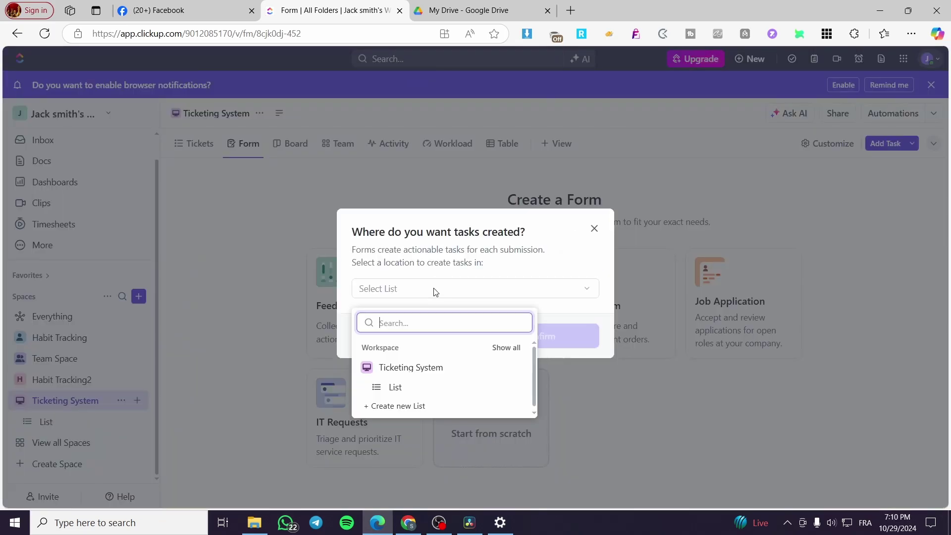
left_click(418, 392)
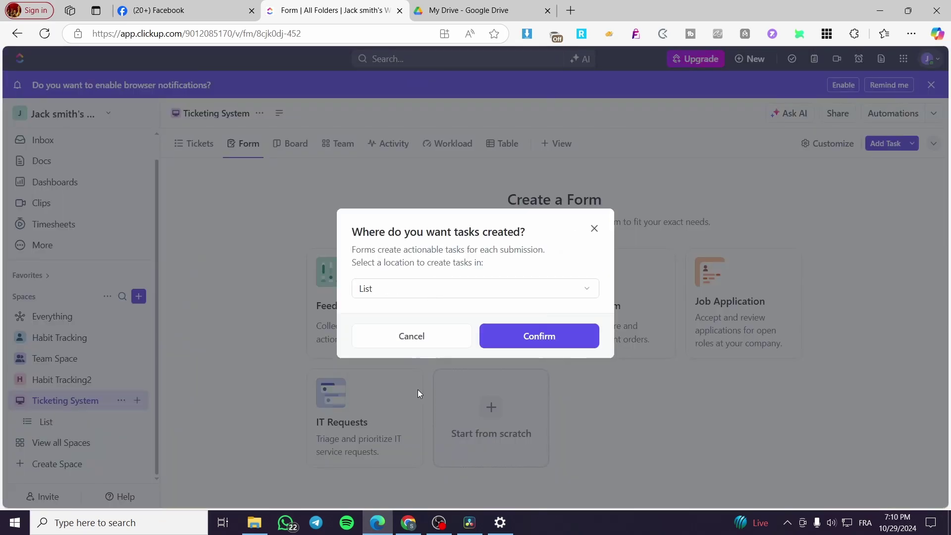
left_click(561, 338)
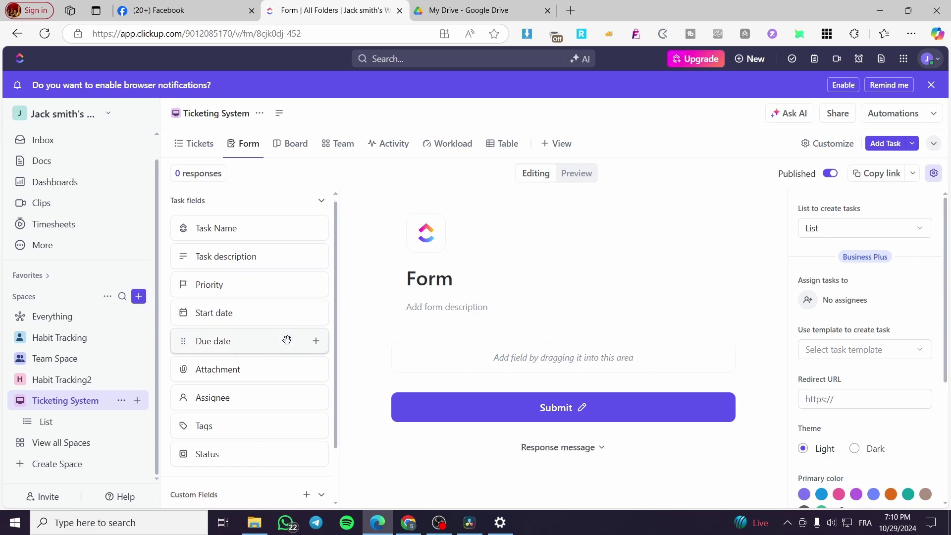
- Search the existing custom fields for "email", then clear the search
scroll(287, 340, "down", 2)
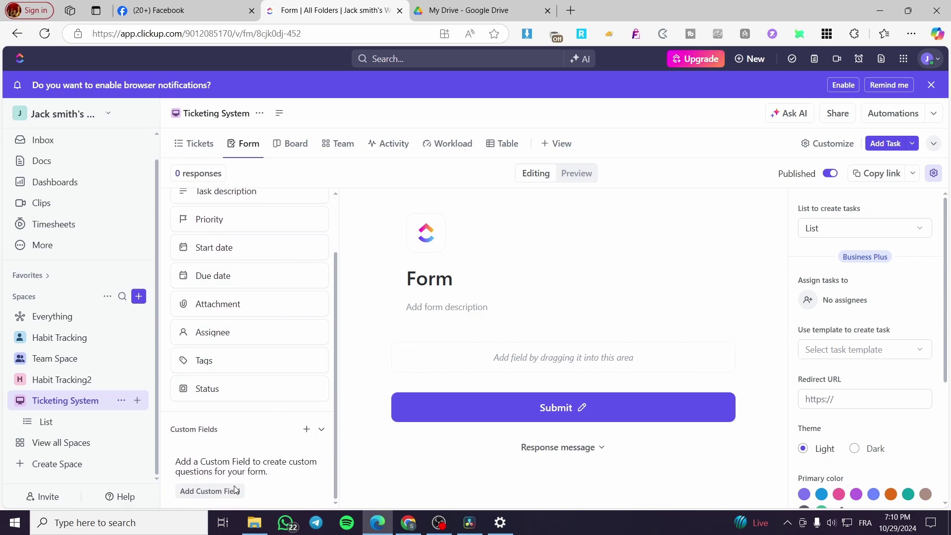
left_click(210, 491)
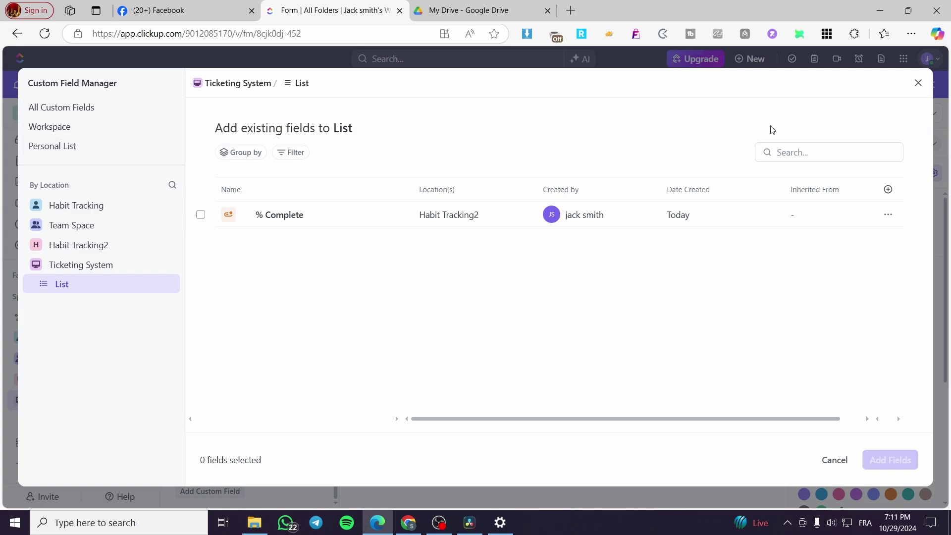
left_click(812, 155)
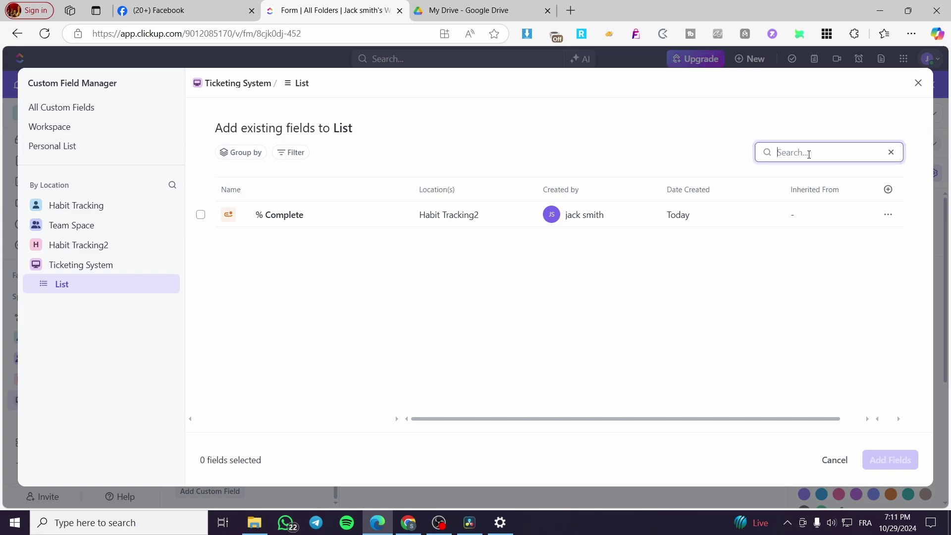
type("email")
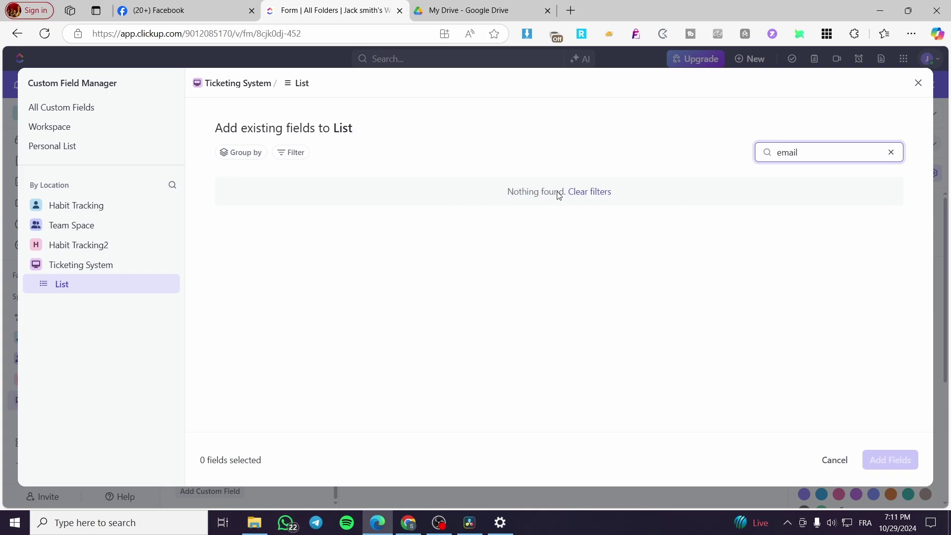
left_click(584, 192)
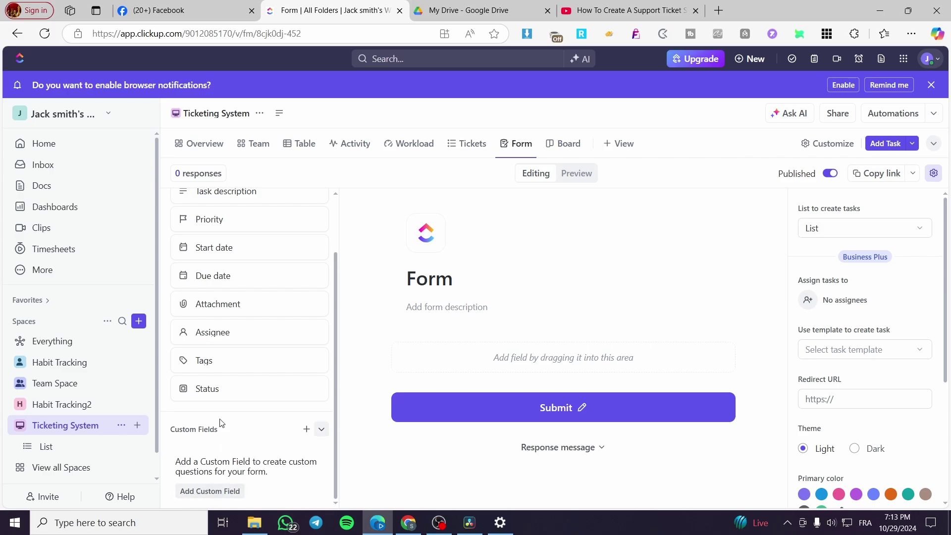
- Create an Email-type custom field named "Email" and add it to the form as its first question
left_click(308, 429)
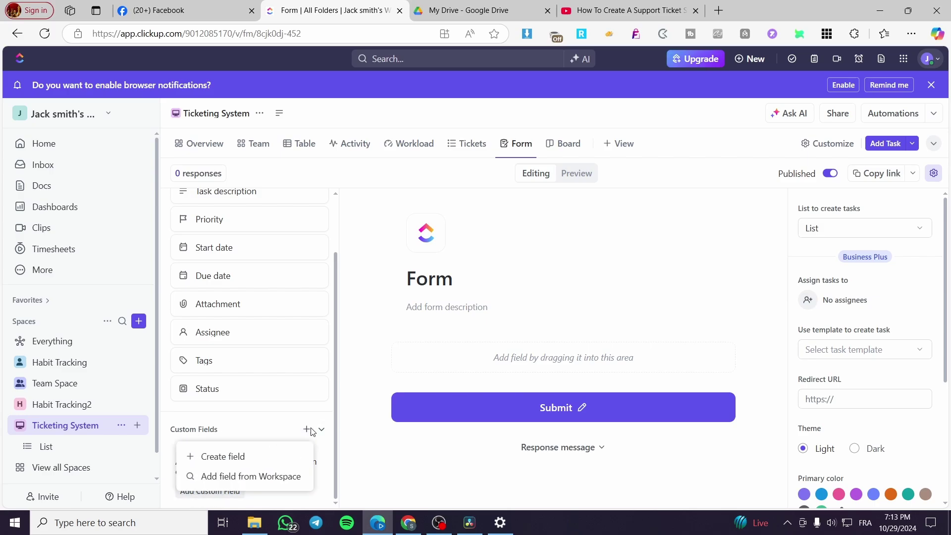
left_click(231, 466)
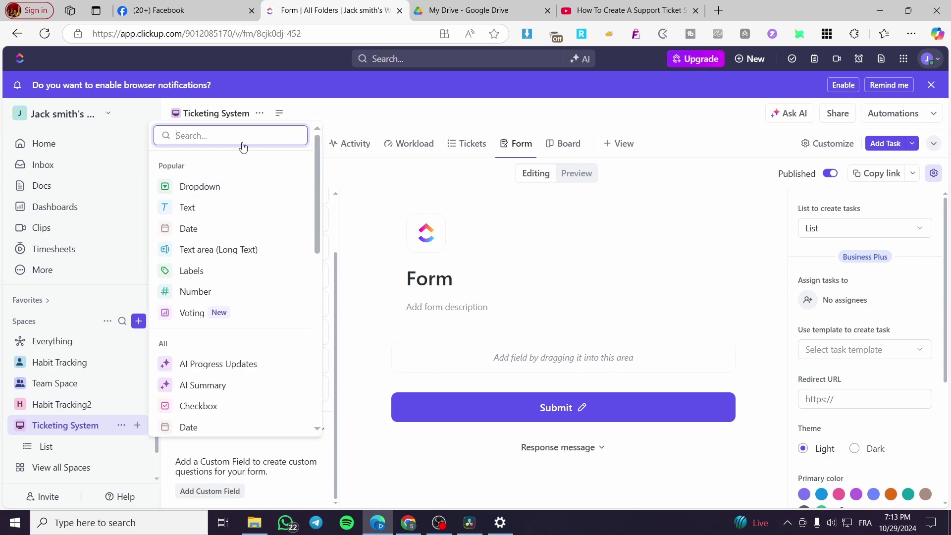
type("emai")
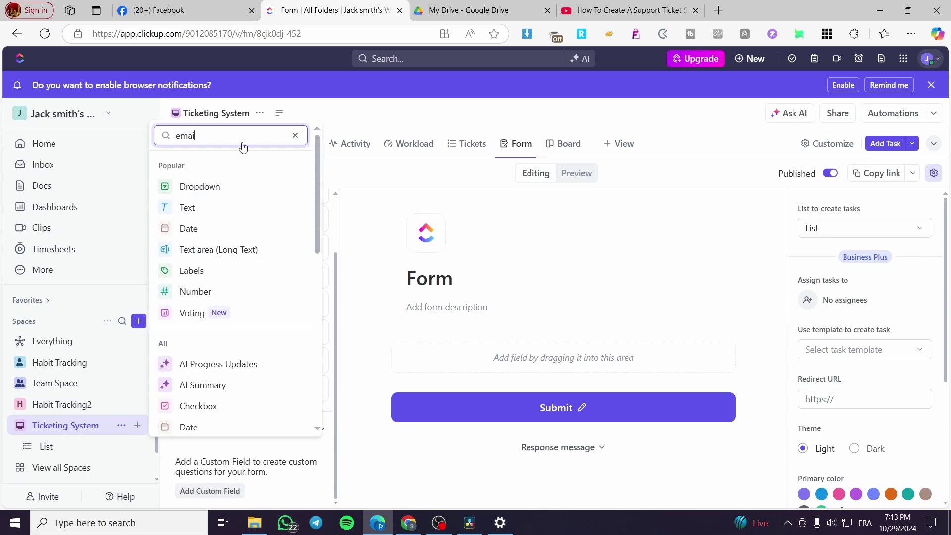
type("l")
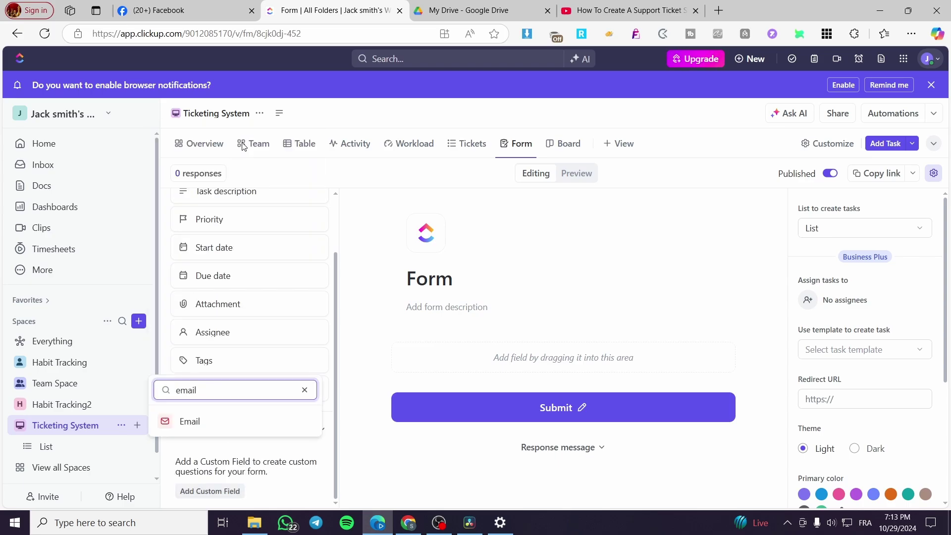
left_click(193, 425)
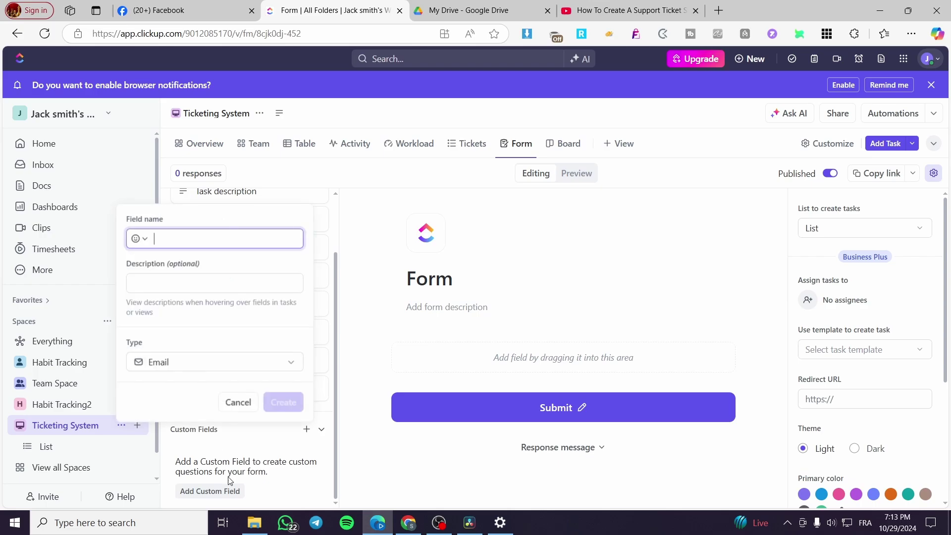
left_click(135, 239)
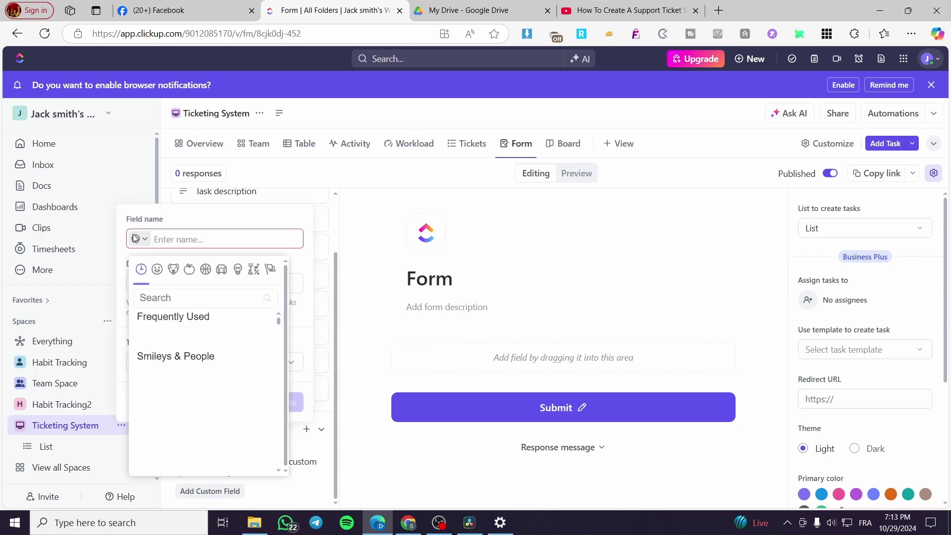
left_click(165, 243)
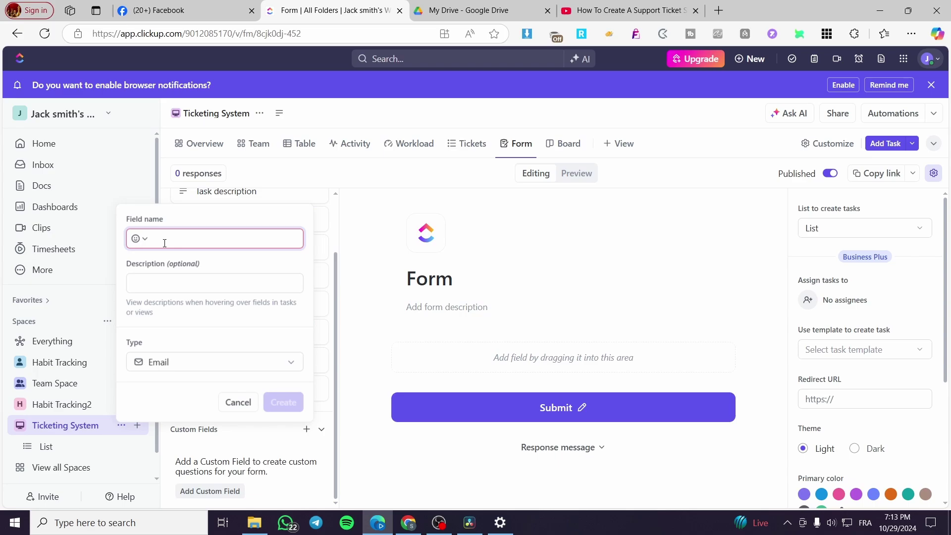
type("Email")
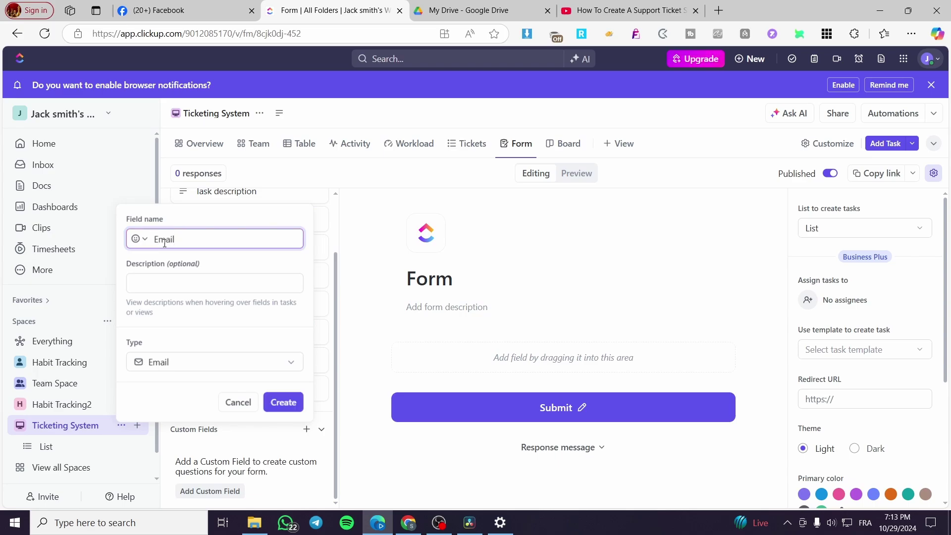
left_click(284, 403)
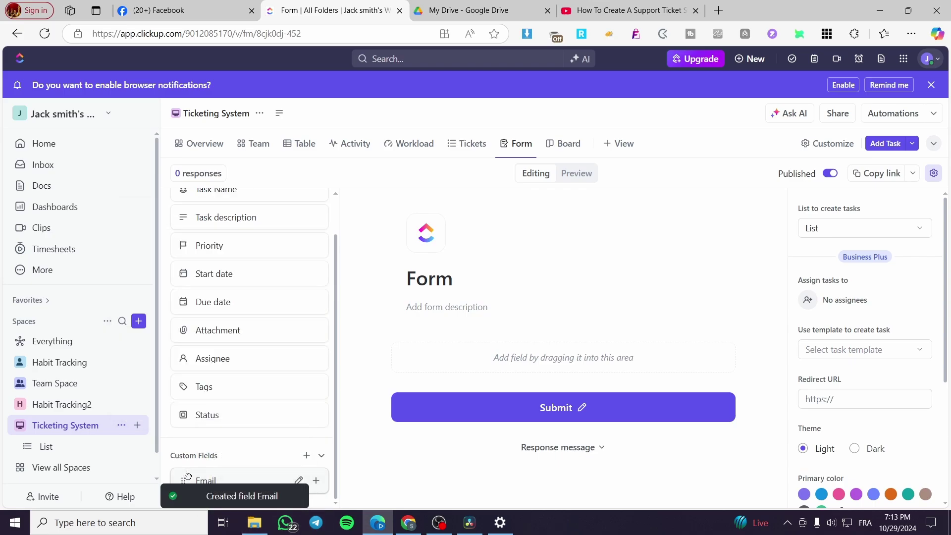
left_click_drag(209, 470, 461, 358)
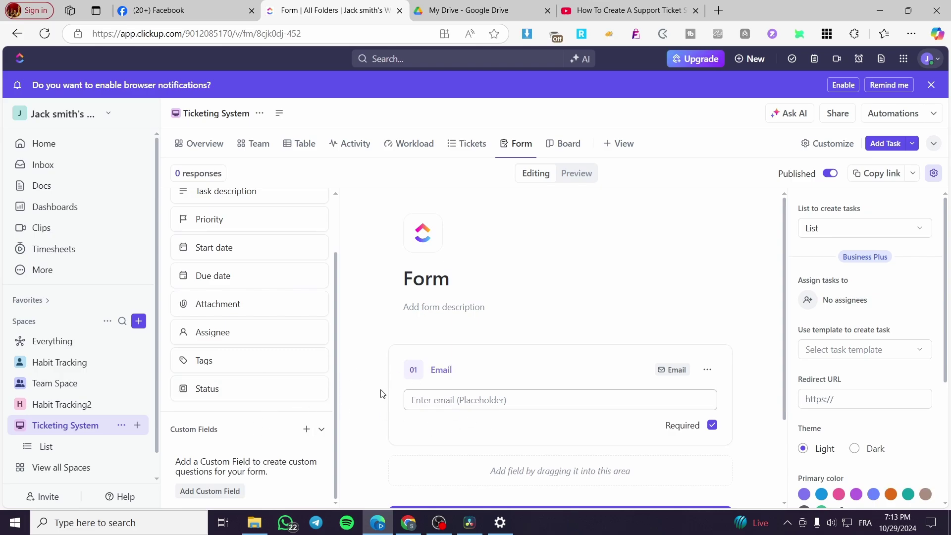
- Add the Task description field below the Email question and retitle it "Your Issue."
scroll(262, 350, "up", 3)
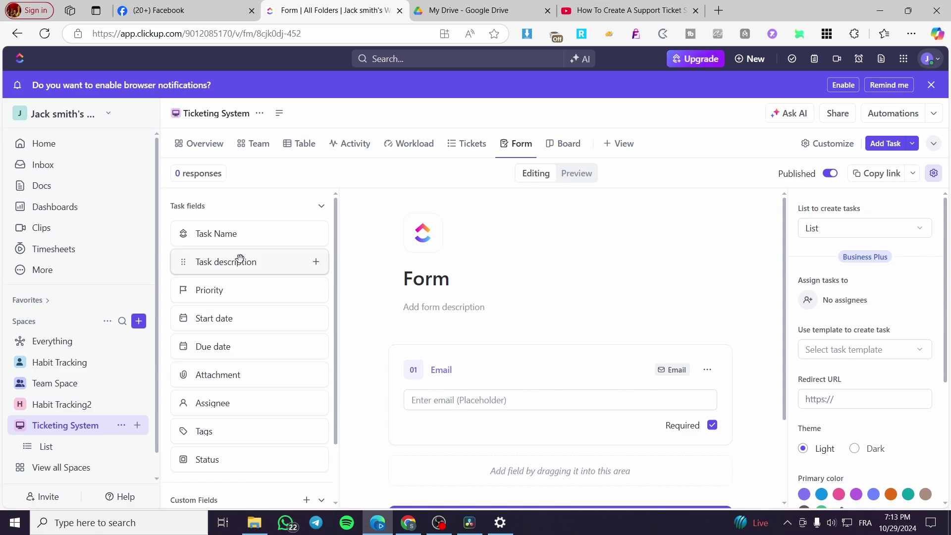
mouse_move(223, 261)
left_mouse_down()
mouse_move(214, 263)
mouse_move(223, 272)
mouse_move(467, 403)
mouse_move(459, 414)
left_mouse_up()
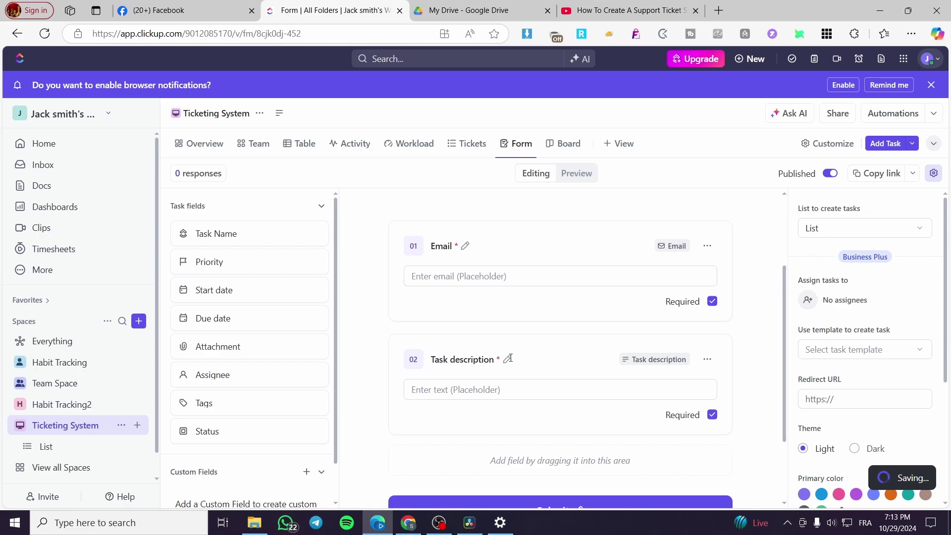
left_click(432, 360)
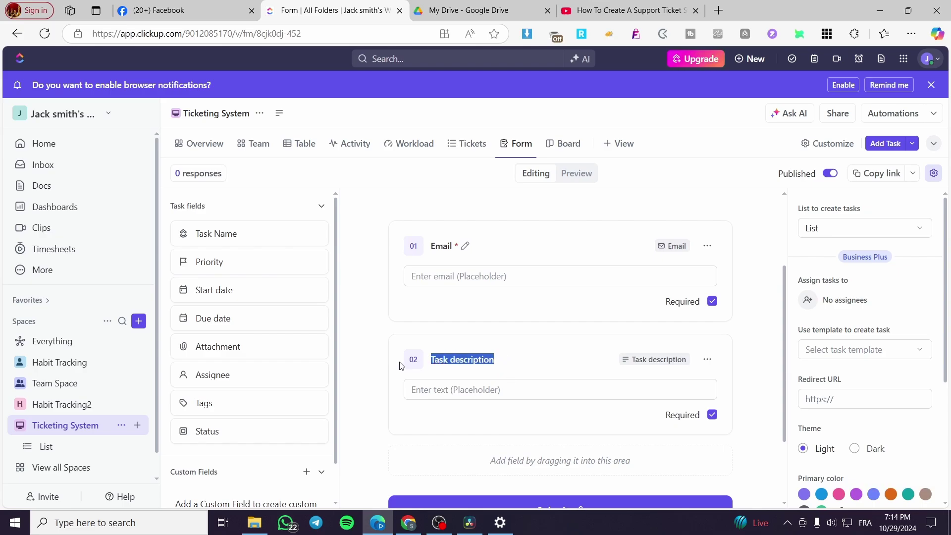
type("Your Issue.")
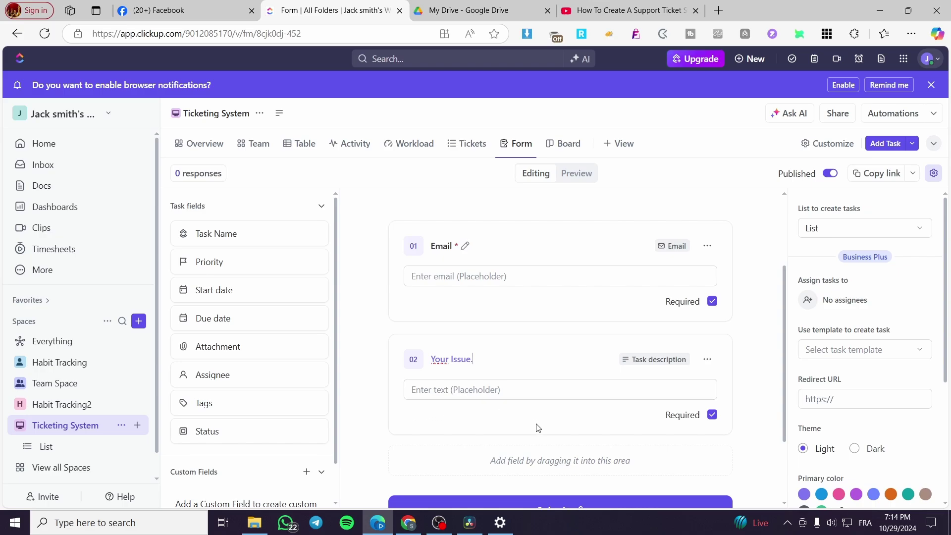
left_click(356, 370)
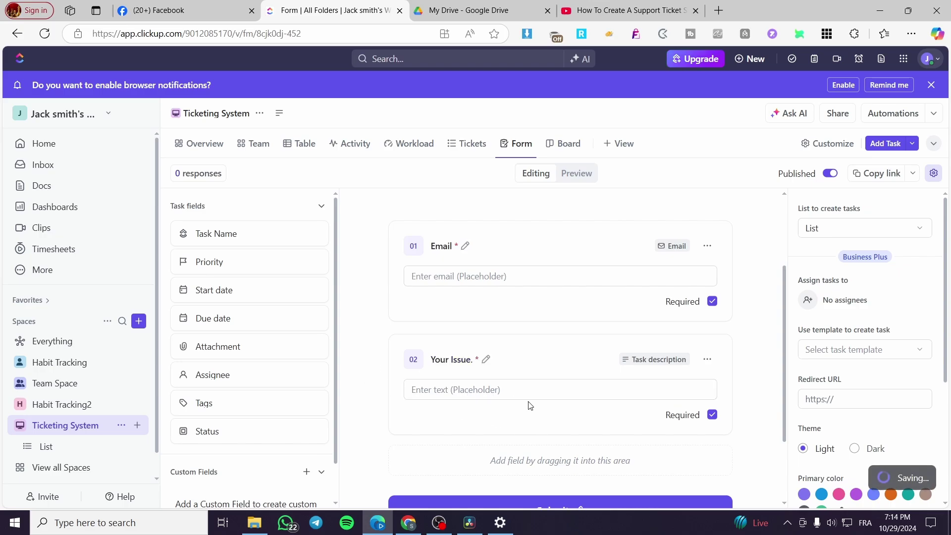
- Add the Attachment field below the issue question as an optional question titled "images that show the problem."
left_click_drag(257, 353, 478, 452)
scroll(499, 453, "down", 2)
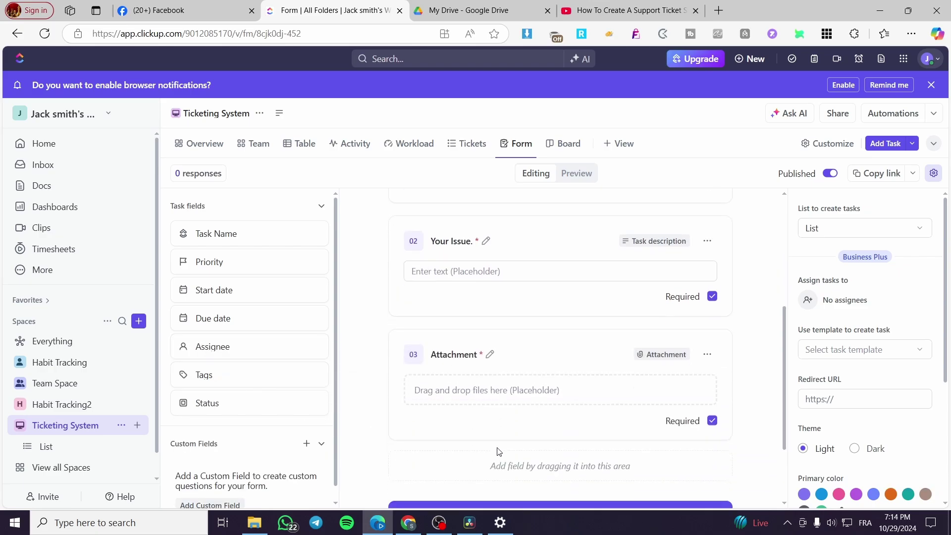
left_click(491, 349)
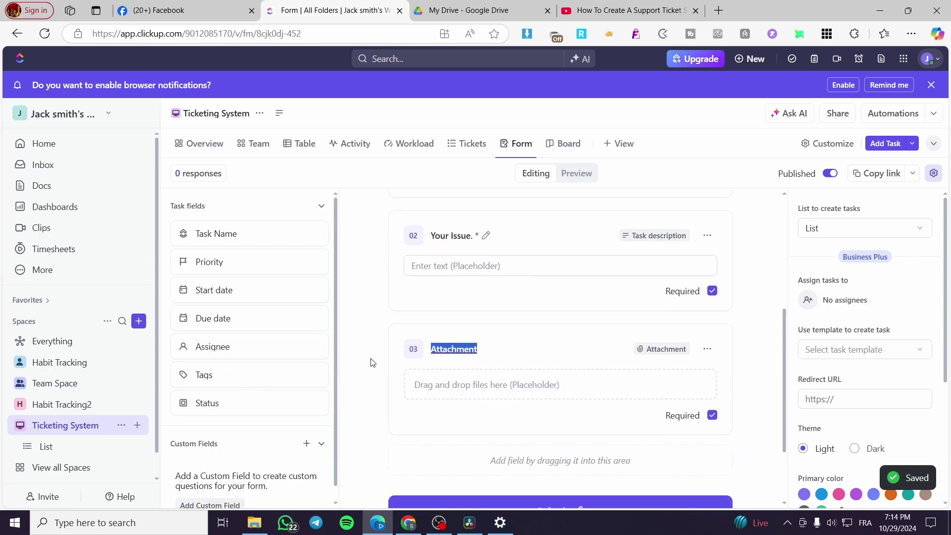
type("More")
key("BackSpace")
key("BackSpace")
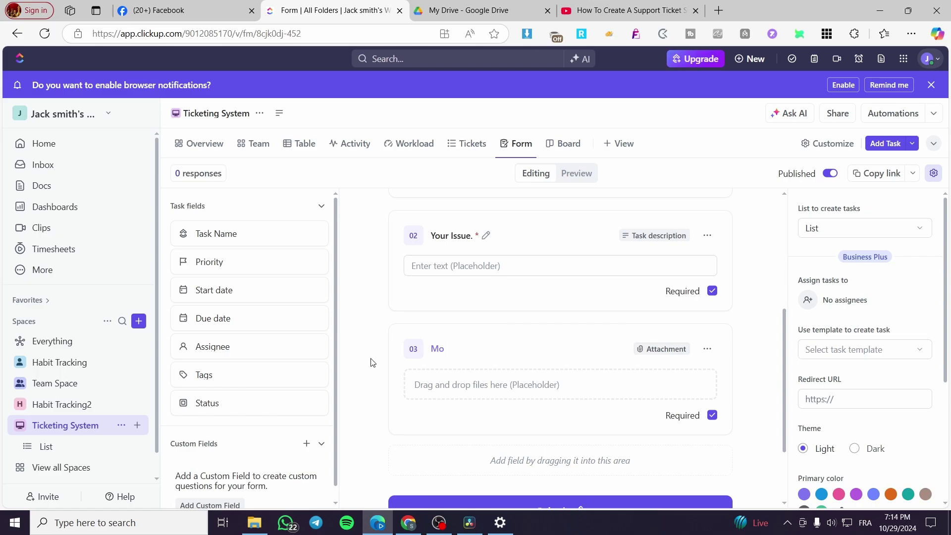
type("images that show the problem.")
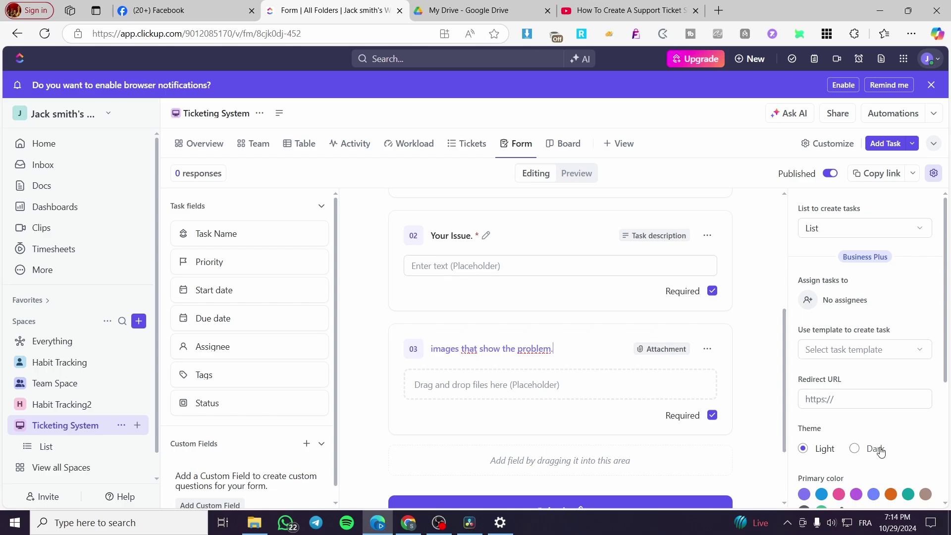
left_click(713, 416)
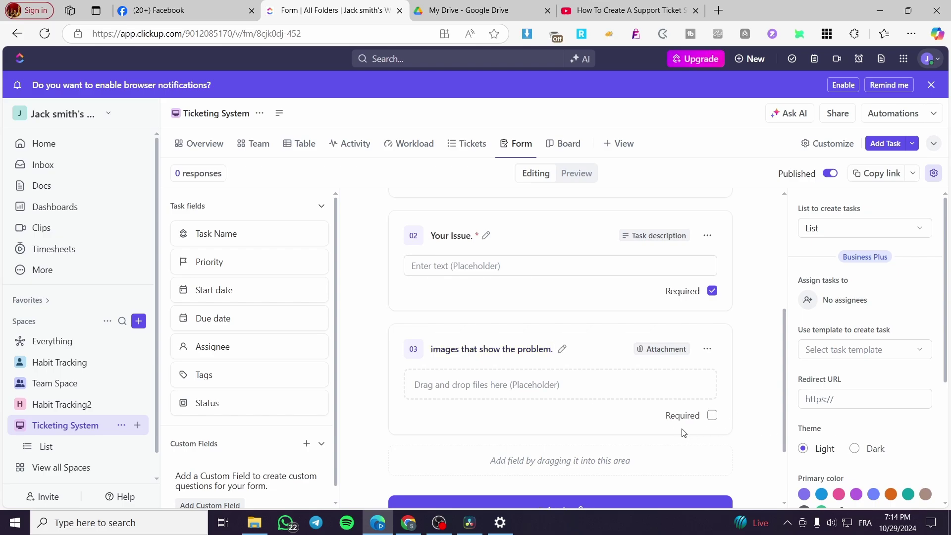
- Review the form's questions in editing and preview modes, ending back in editing mode
scroll(683, 430, "up", 3)
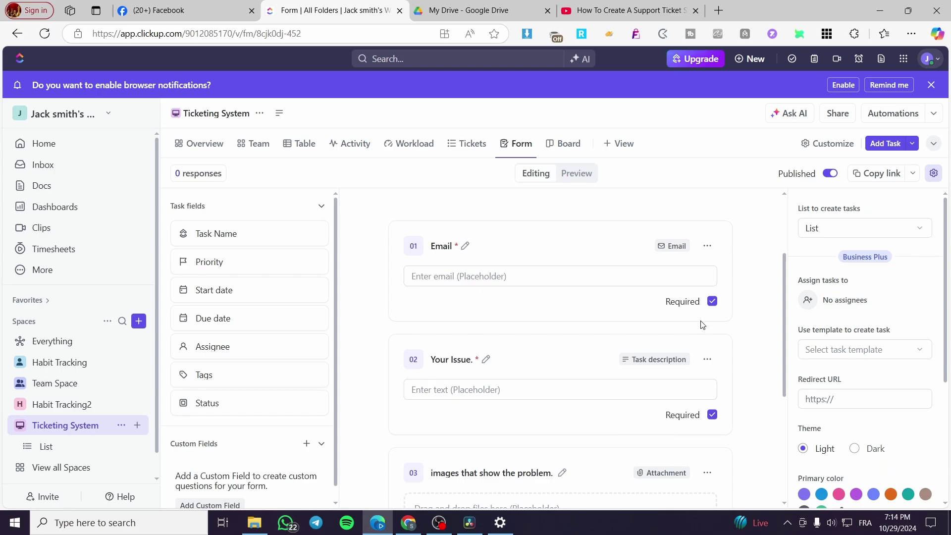
scroll(627, 338, "down", 5)
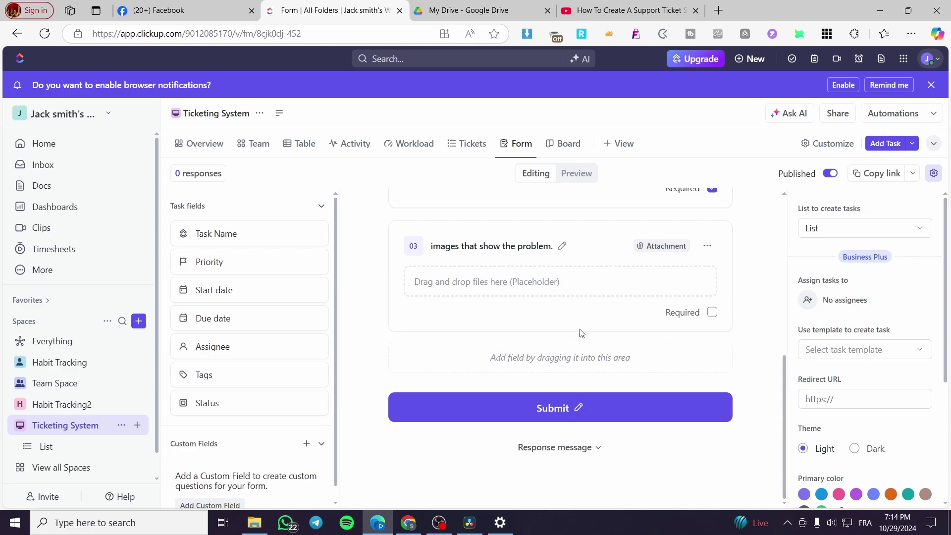
scroll(580, 333, "up", 10)
left_click(578, 174)
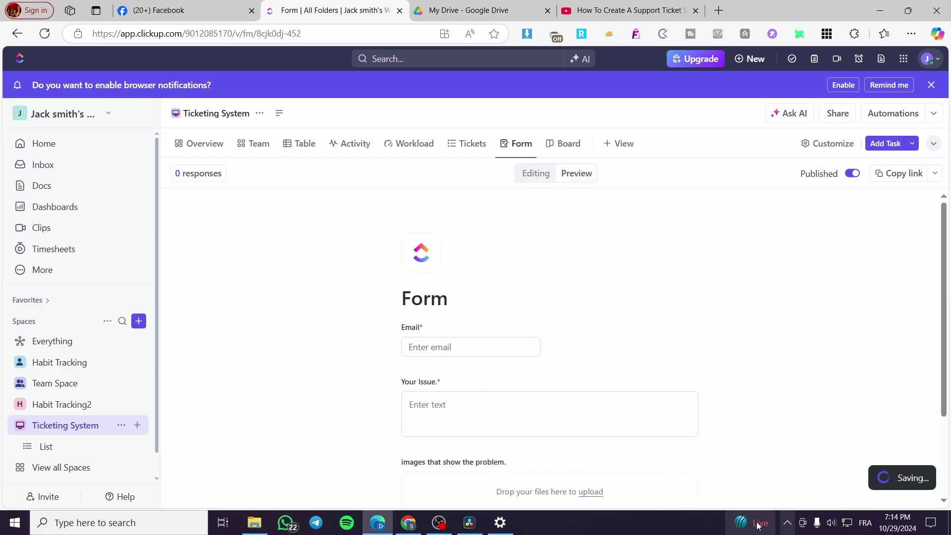
scroll(557, 296, "down", 1)
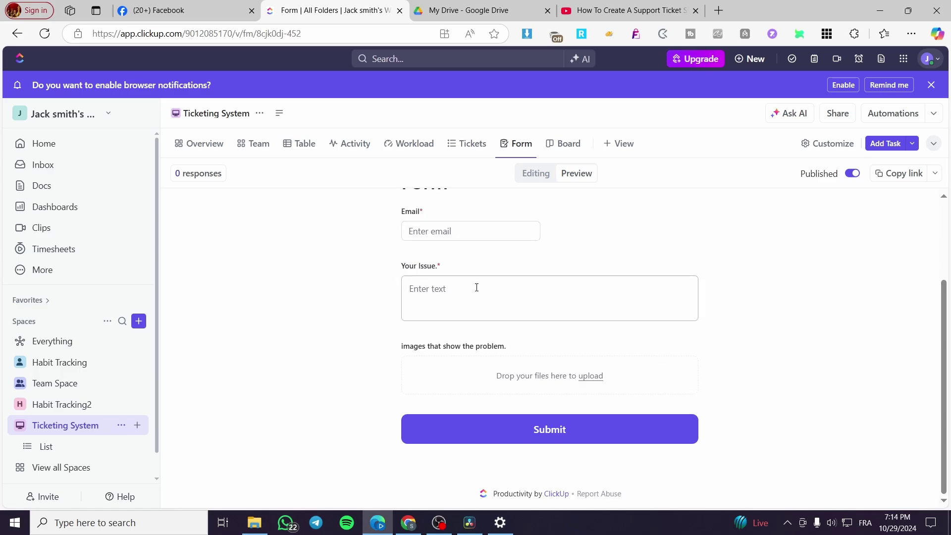
scroll(547, 400, "up", 3)
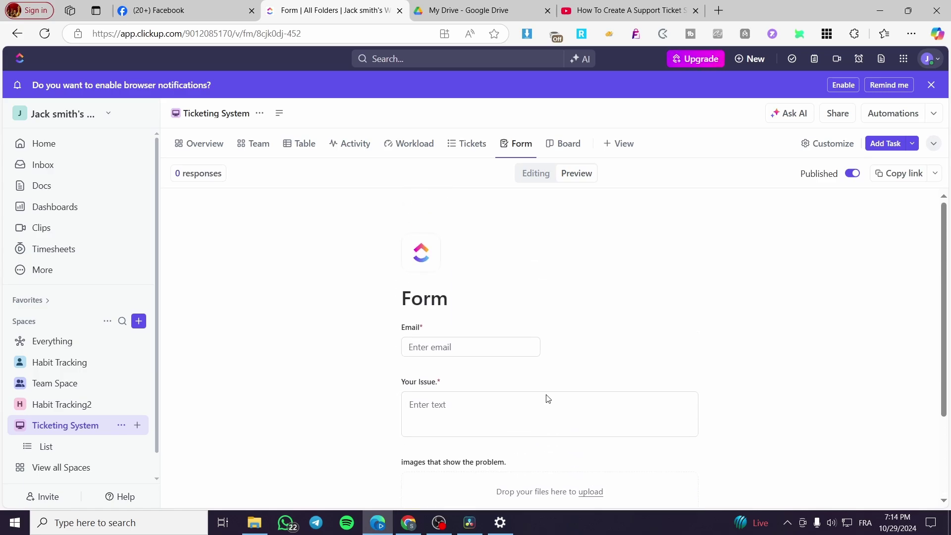
left_click(536, 174)
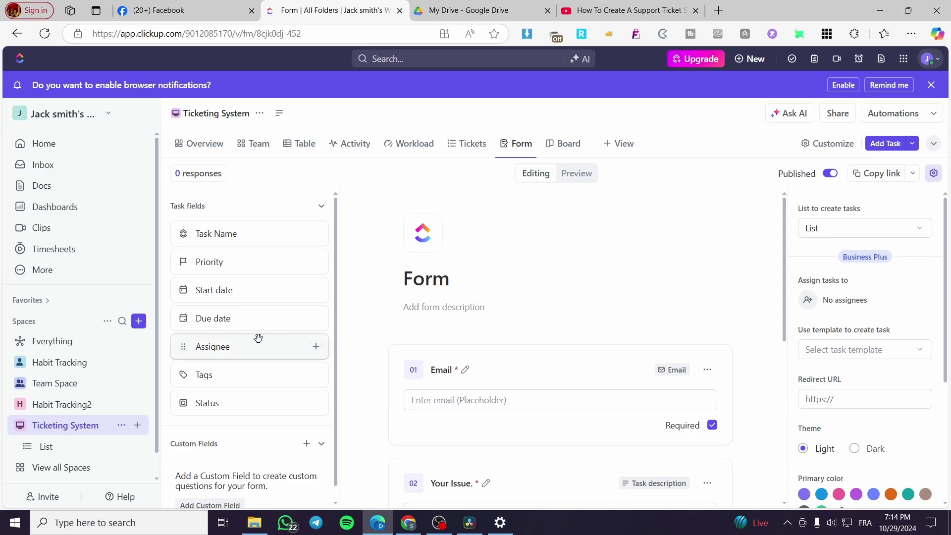
scroll(292, 364, "down", 1)
scroll(479, 350, "down", 7)
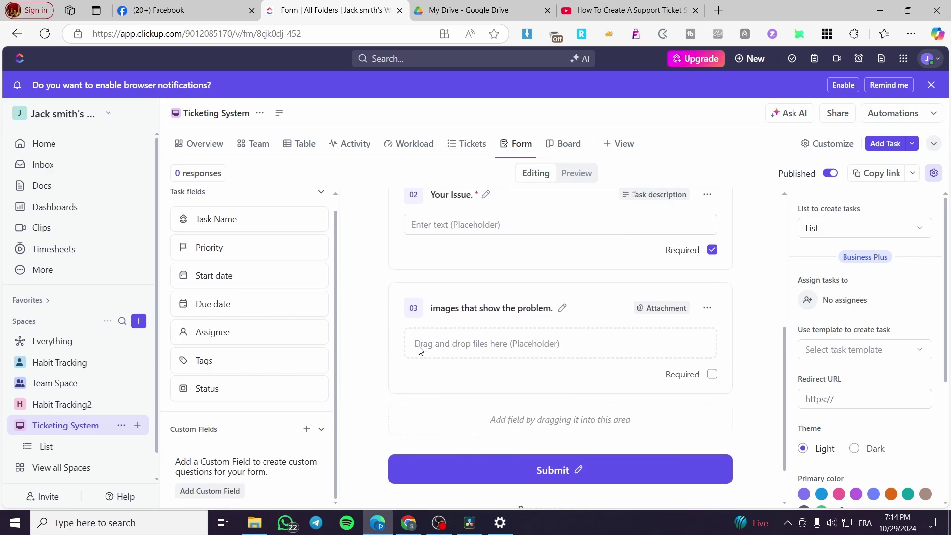
scroll(421, 351, "up", 7)
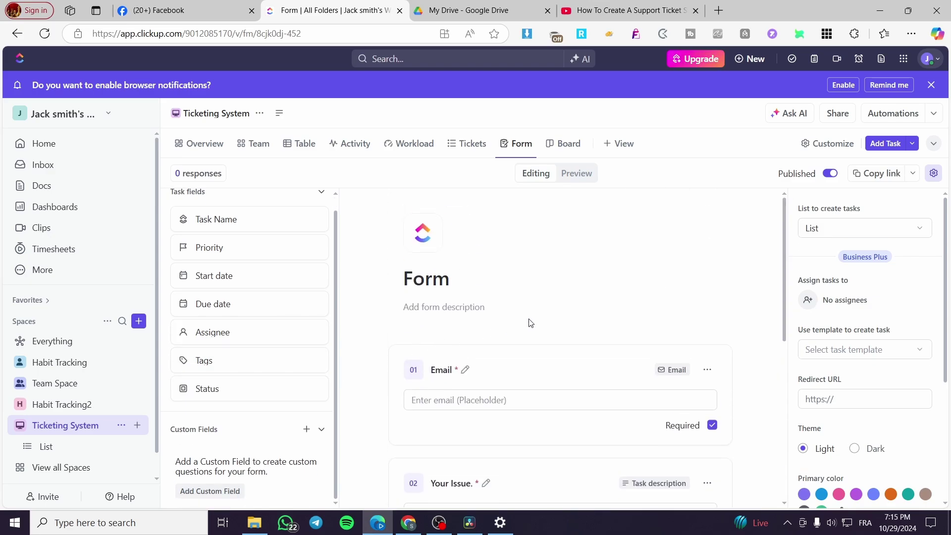
- Go to the account settings and start an app search in the App Center
left_click(930, 59)
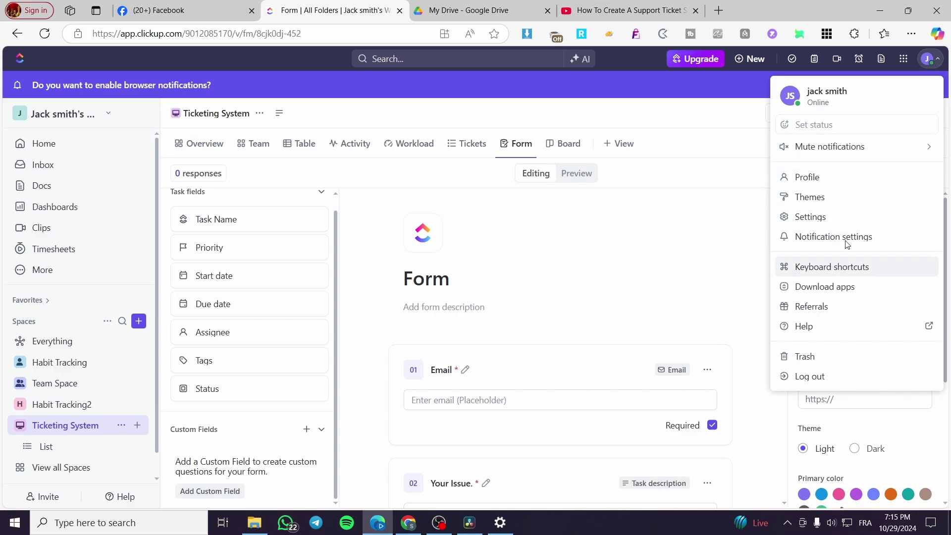
left_click(850, 223)
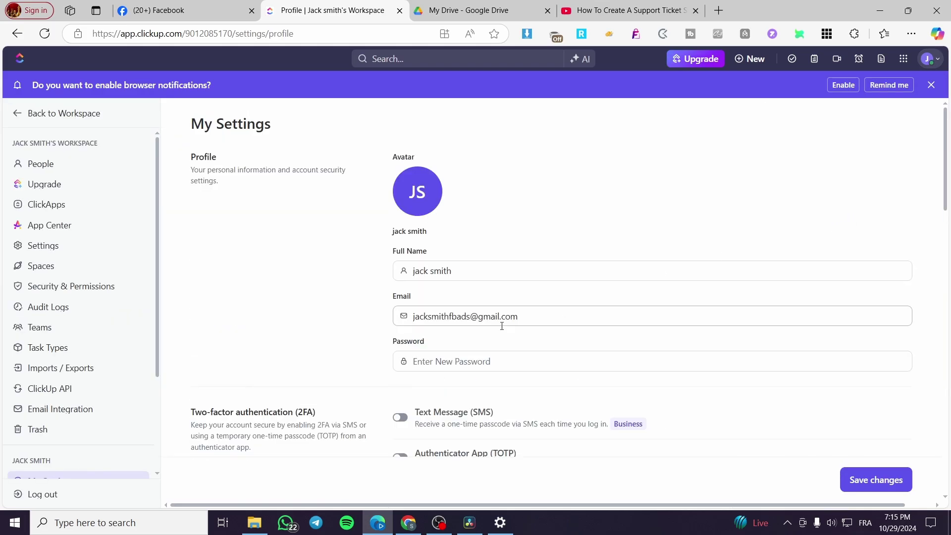
left_click(54, 226)
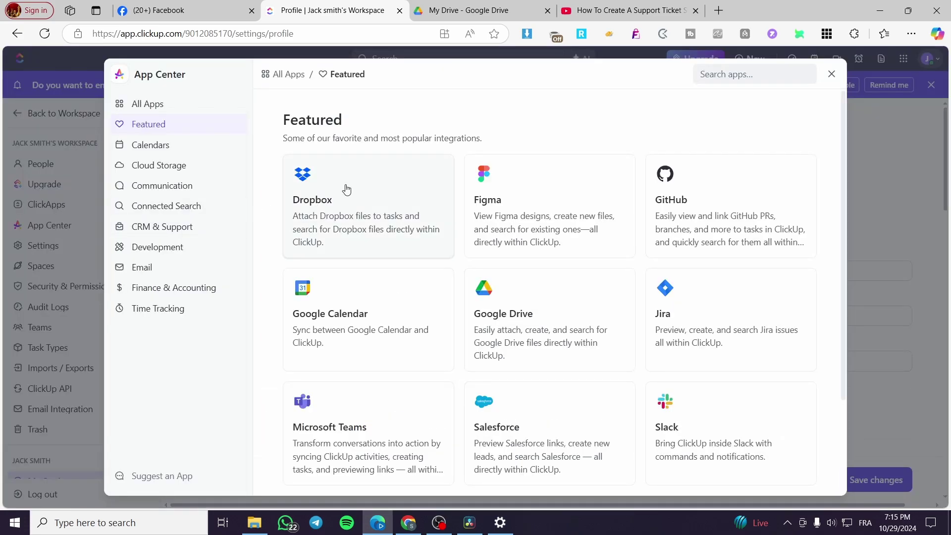
left_click(756, 80)
type("e")
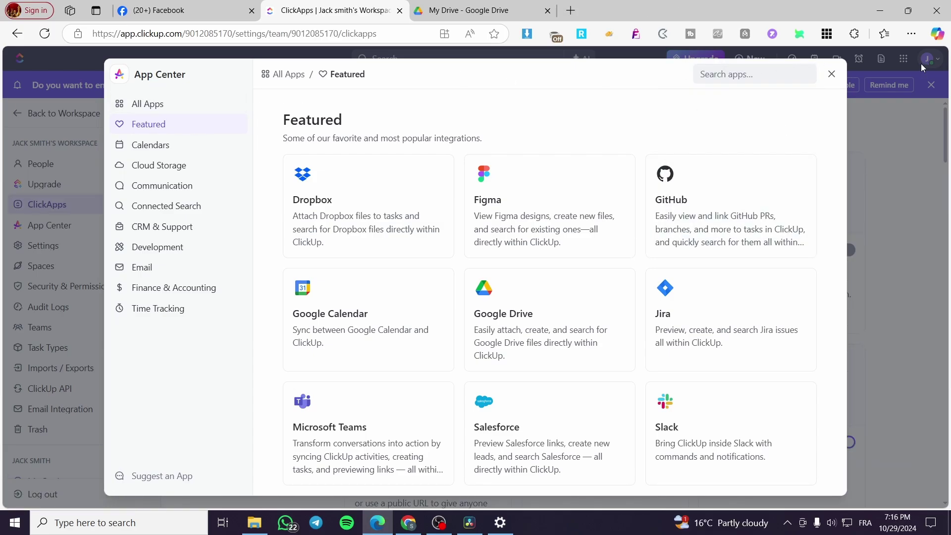
- Close the App Center and search the workspace's ClickApps for "Email"
left_click(833, 79)
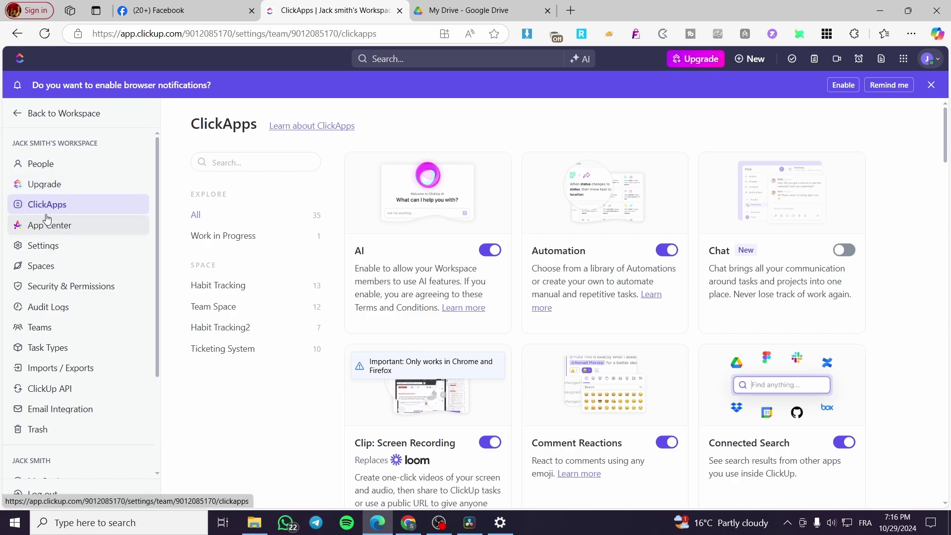
left_click(249, 168)
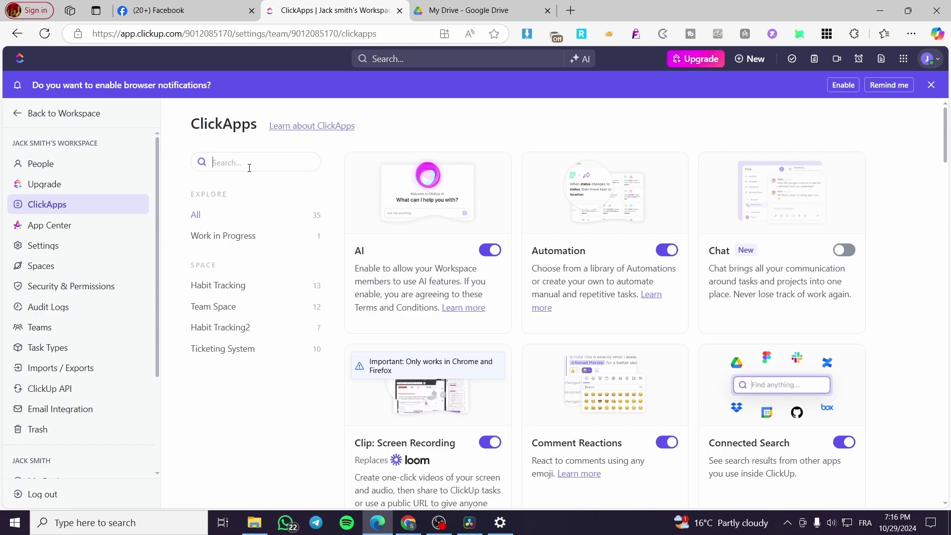
type("Email")
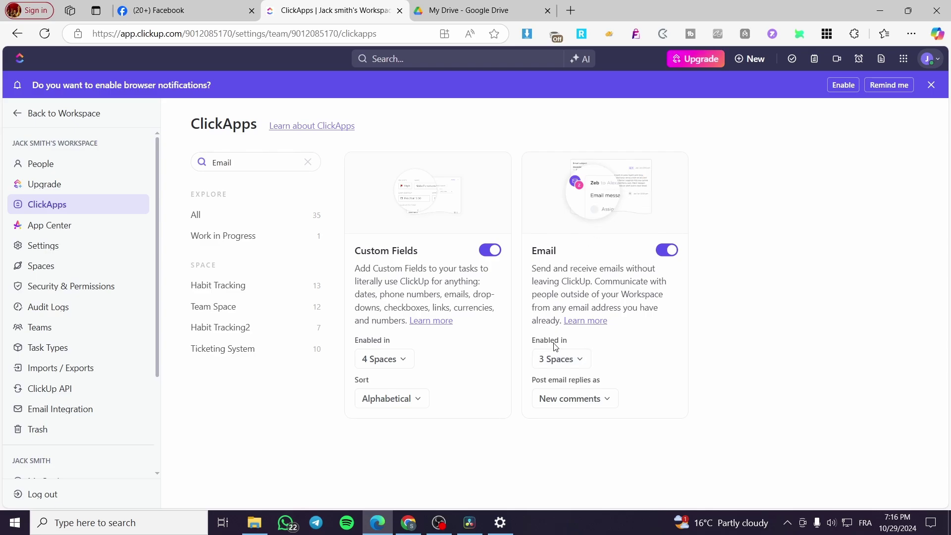
- Disable the Email ClickApp for Team Space, keeping it enabled in Habit Tracking and Ticketing System
left_click(585, 360)
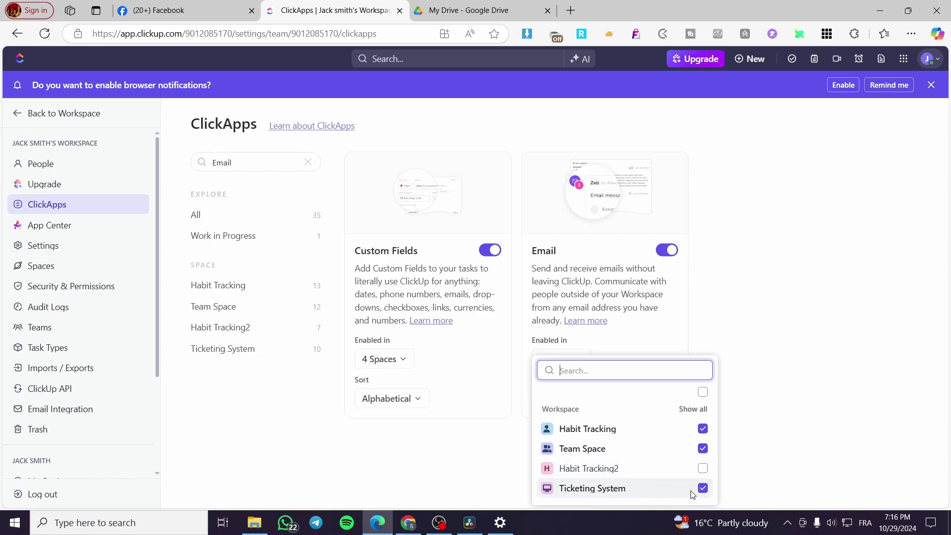
left_click(702, 449)
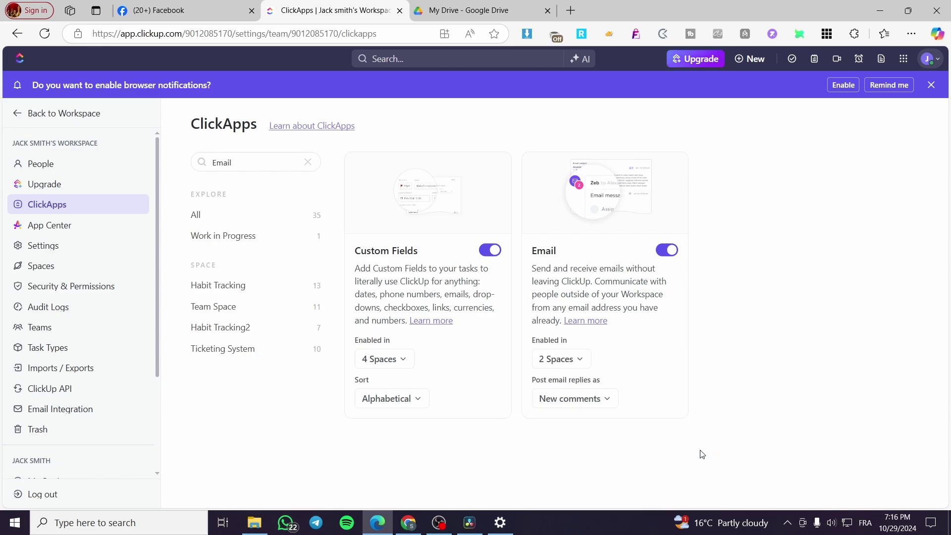
left_click(559, 359)
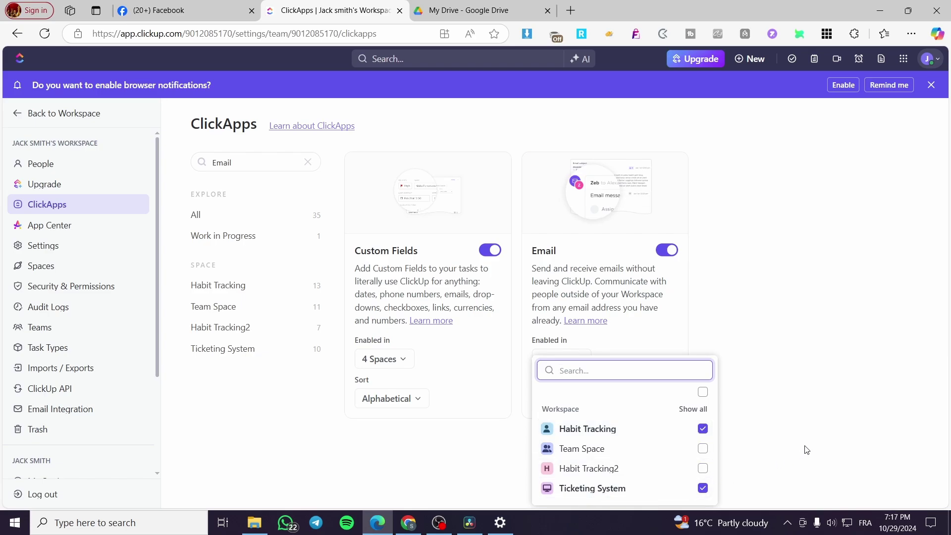
left_click(793, 399)
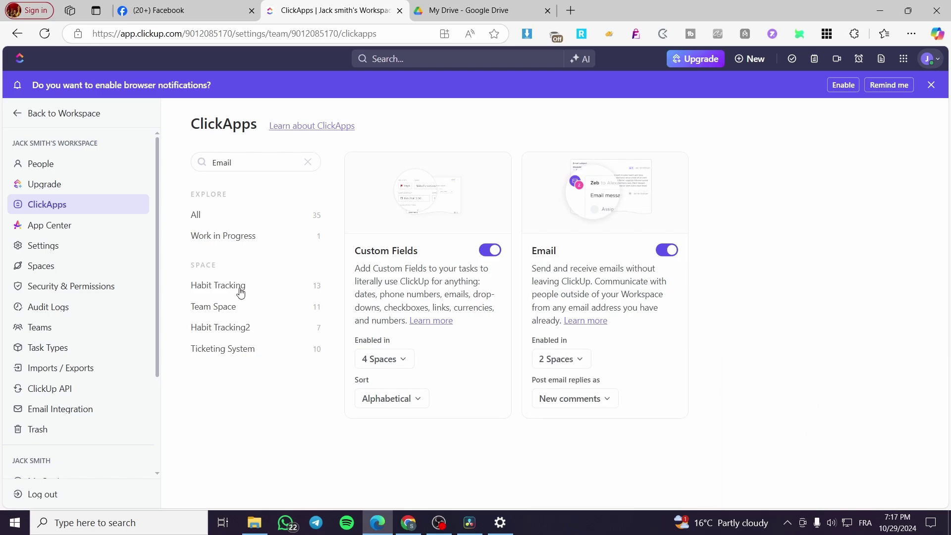
- Search the ClickApps for "ID" and try to enable Custom Task IDs
left_click(307, 163)
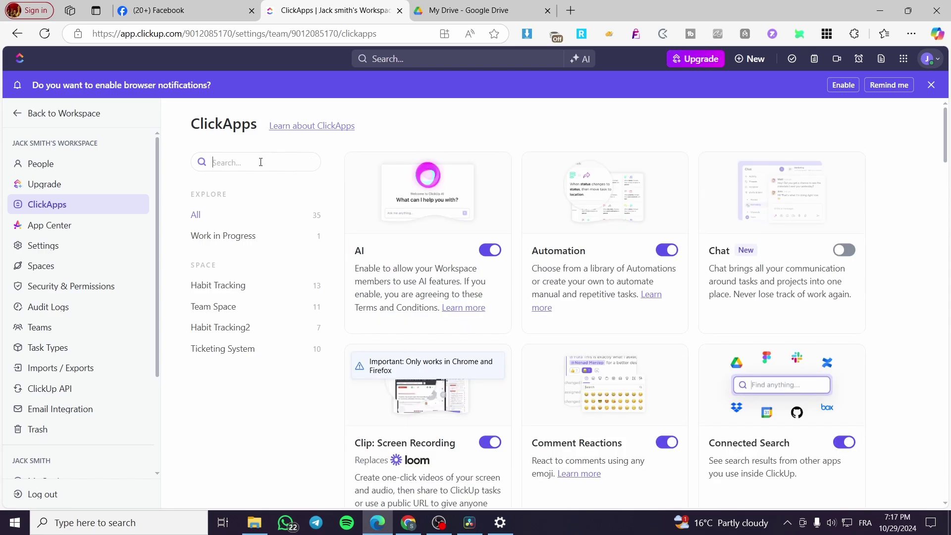
type("ID")
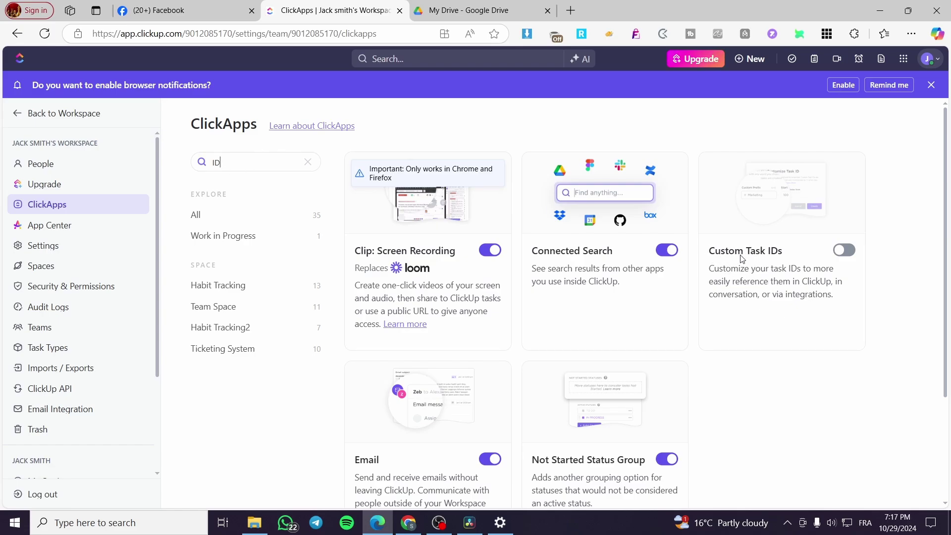
left_click(844, 250)
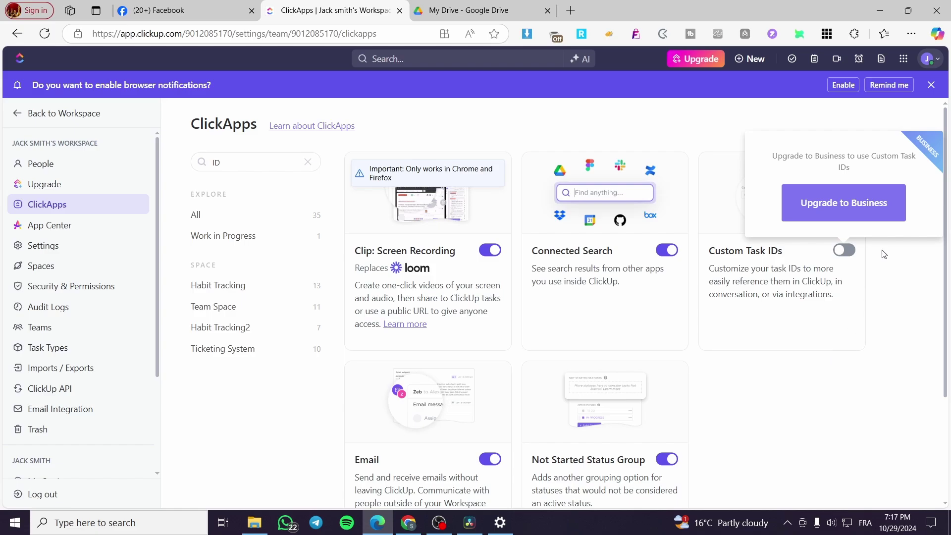
left_click(844, 249)
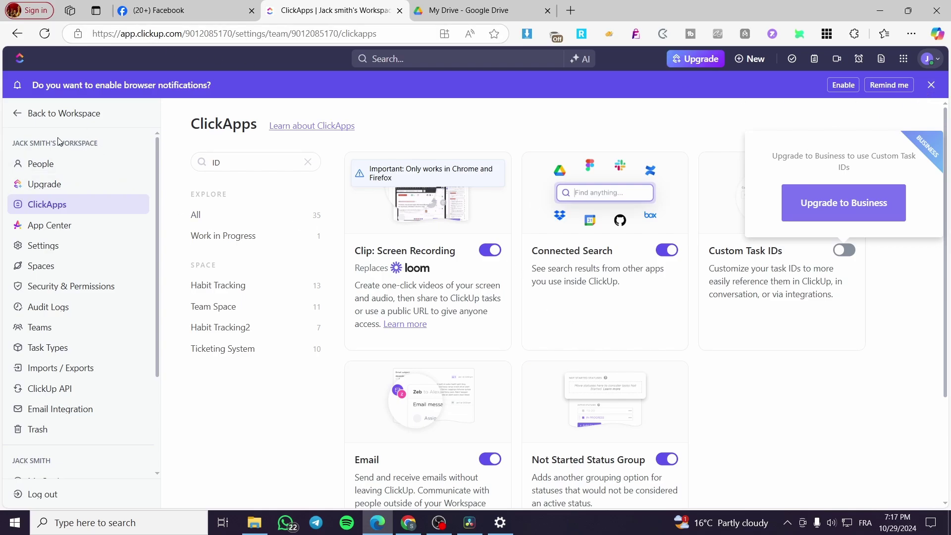
- Return to the Ticketing System space in the workspace and review its form's questions in preview mode
left_click(21, 117)
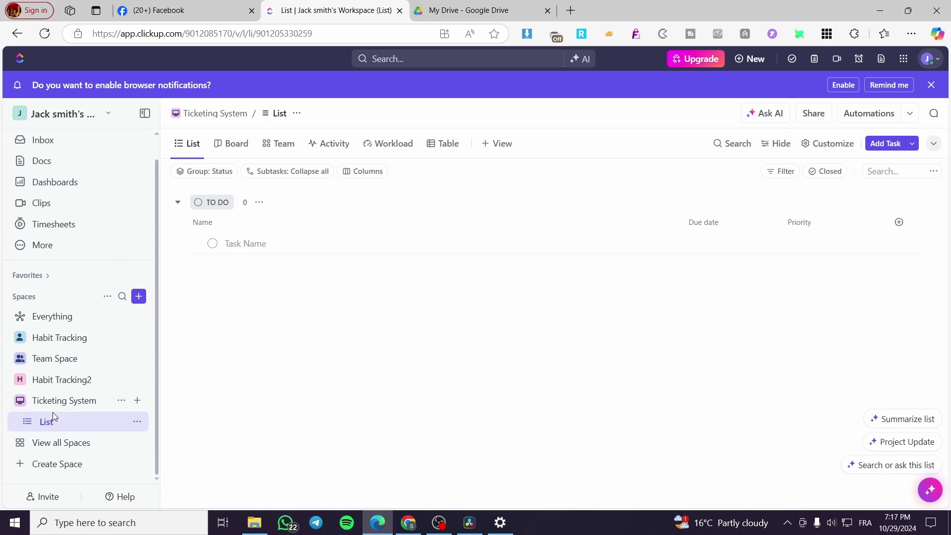
left_click(65, 401)
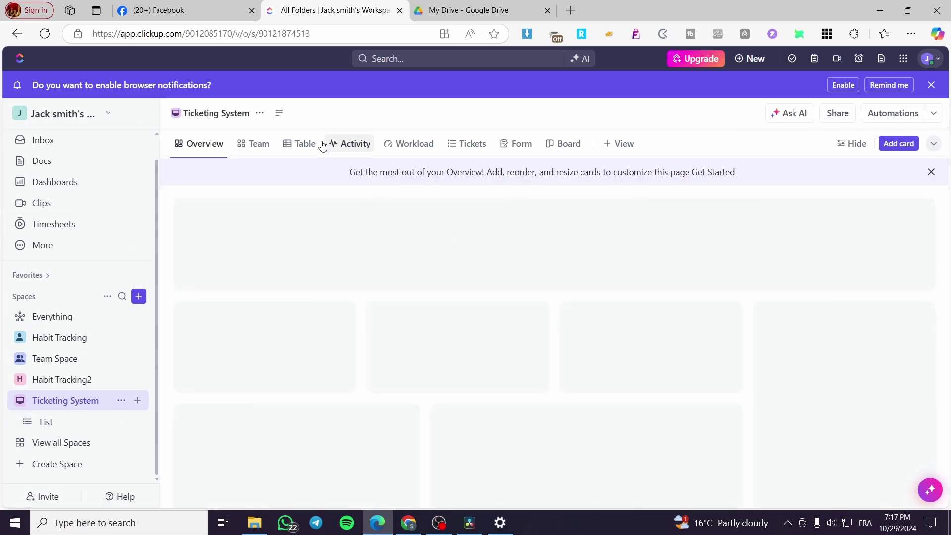
left_click(520, 150)
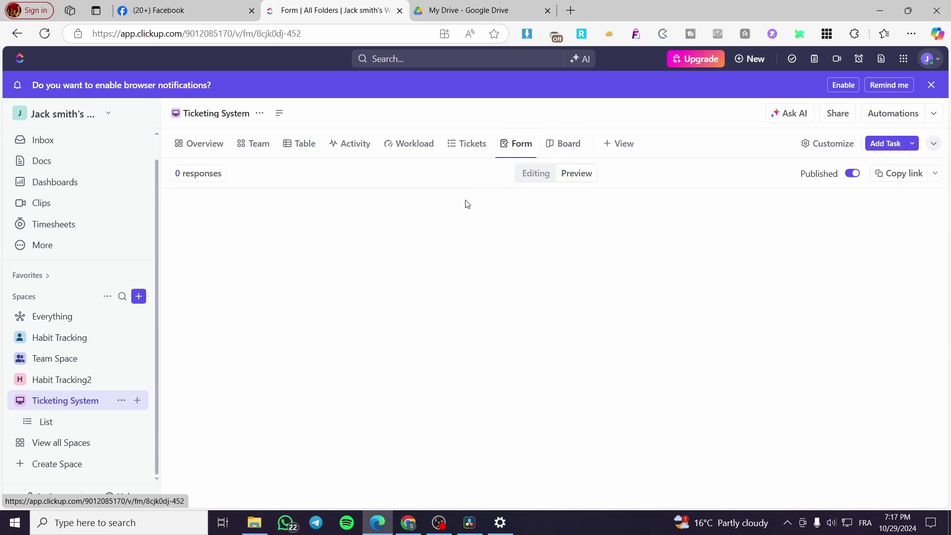
left_click(535, 174)
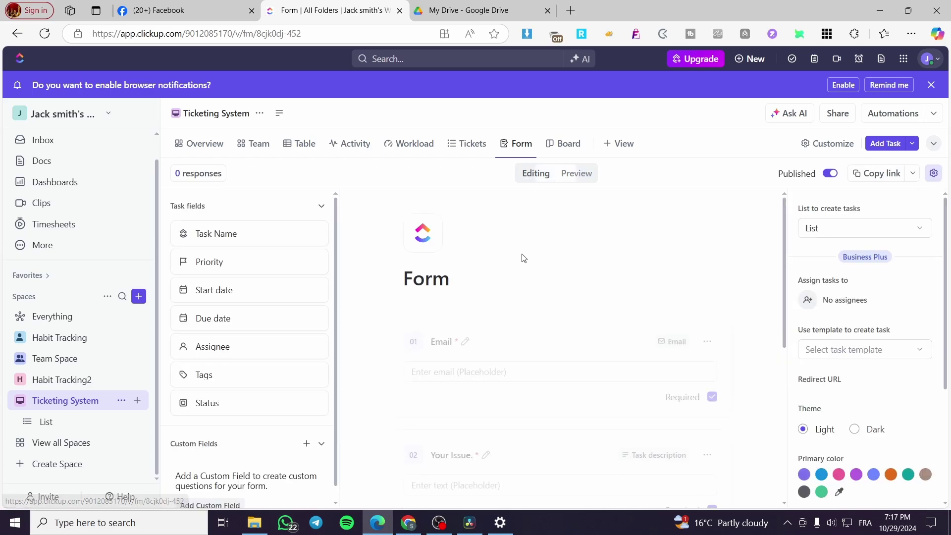
left_click(577, 174)
scroll(500, 334, "down", 3)
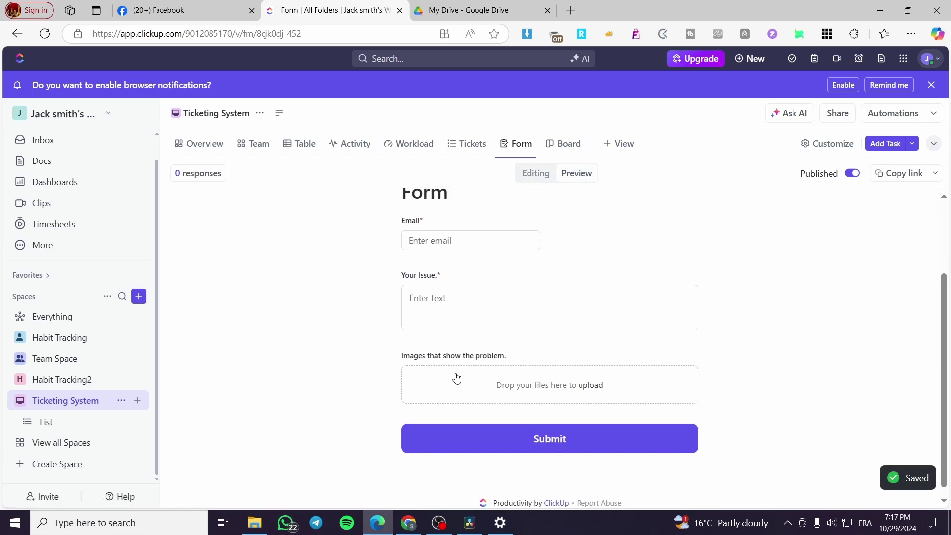
scroll(456, 378, "up", 3)
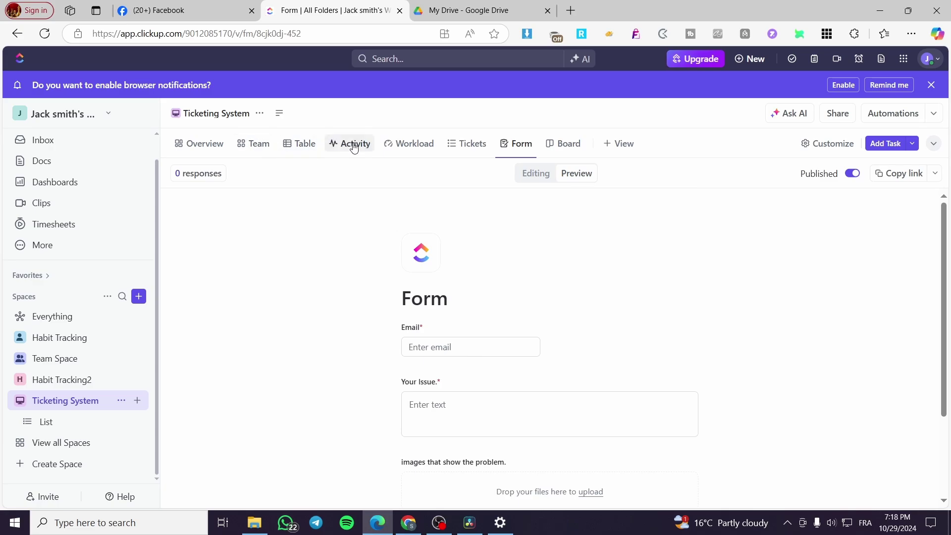
- Go to the Tickets view and examine the automation templates for the Ticketing System space, including Task Types, Statuses and Email
left_click(468, 143)
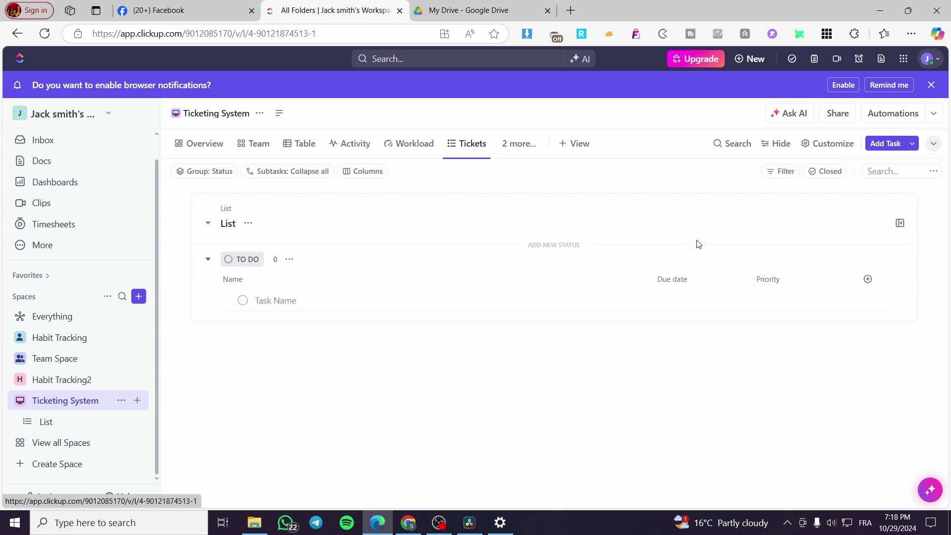
left_click(891, 116)
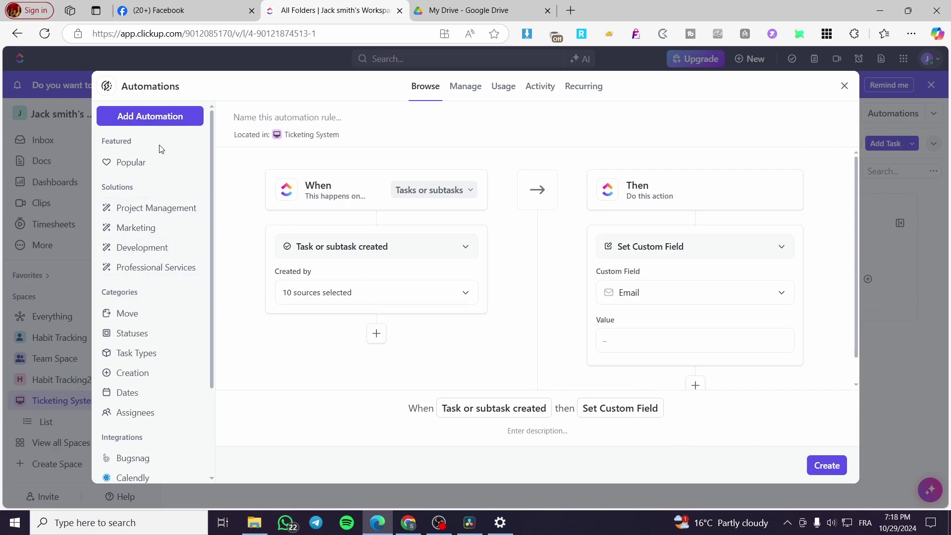
left_click(151, 359)
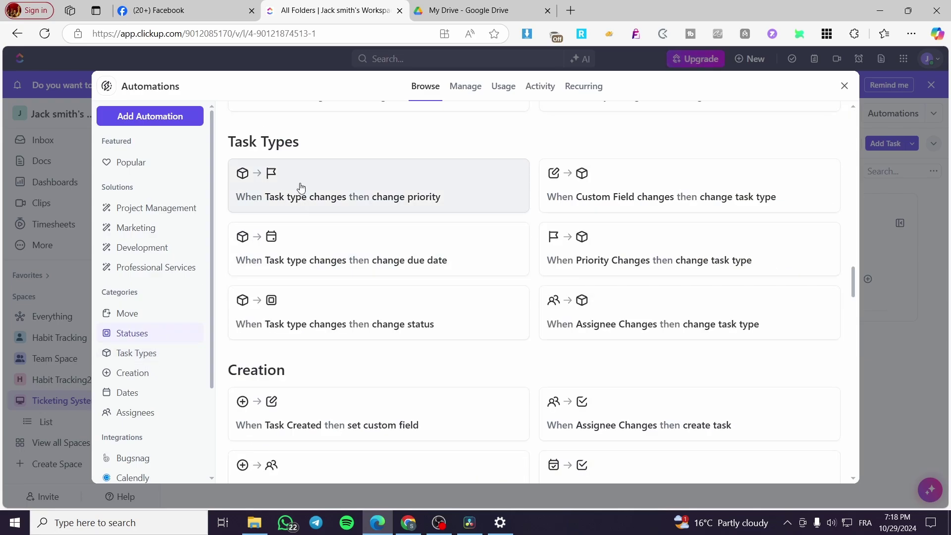
scroll(578, 245, "up", 3)
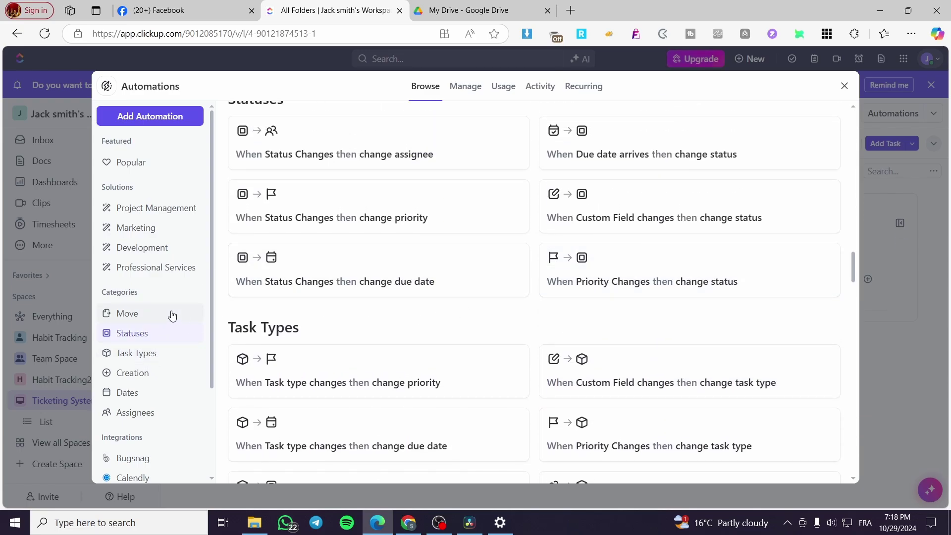
scroll(303, 270, "up", 12)
scroll(331, 280, "up", 5)
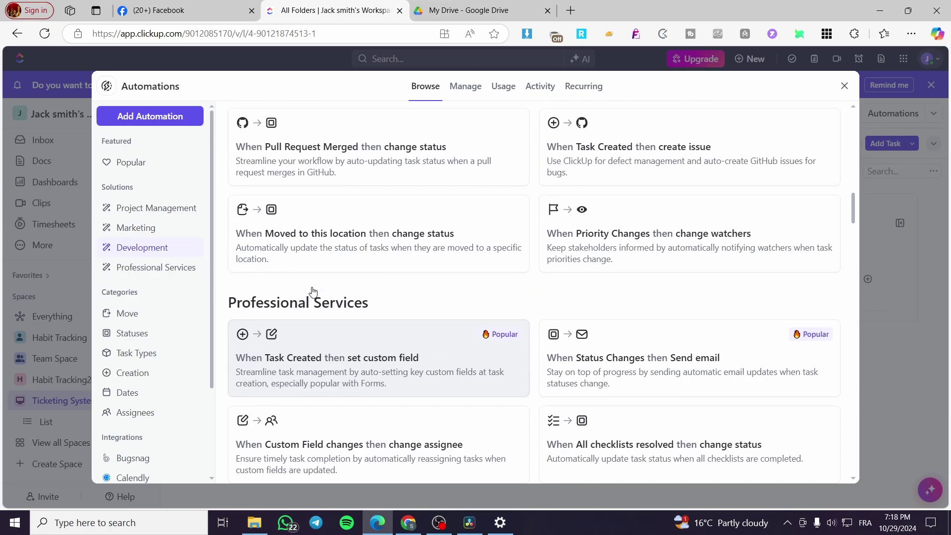
left_click(149, 163)
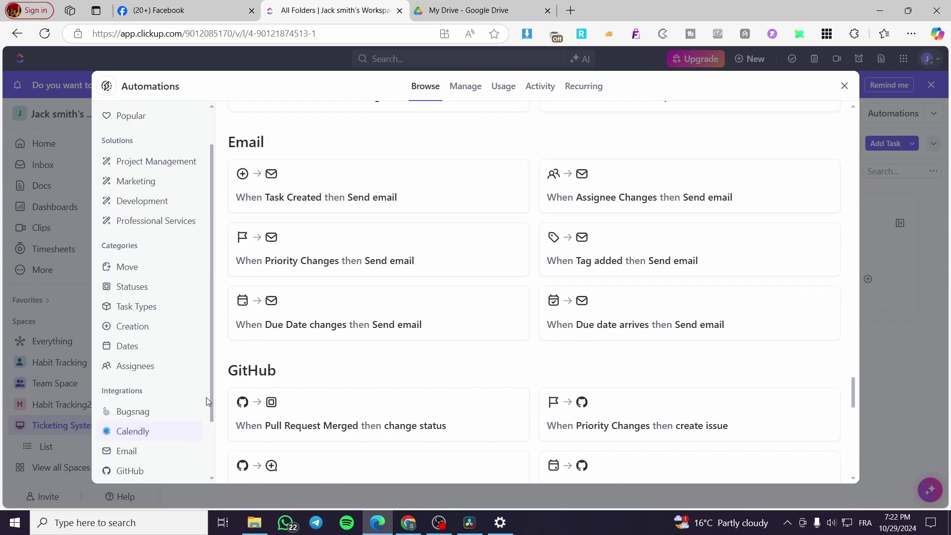
scroll(167, 192, "up", 1)
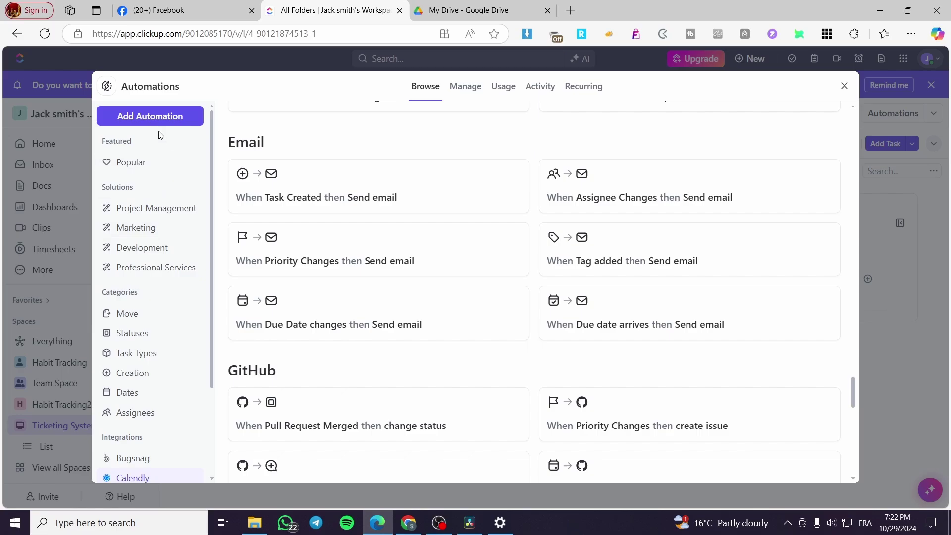
scroll(278, 158, "down", 4)
scroll(234, 163, "up", 4)
scroll(179, 242, "down", 3)
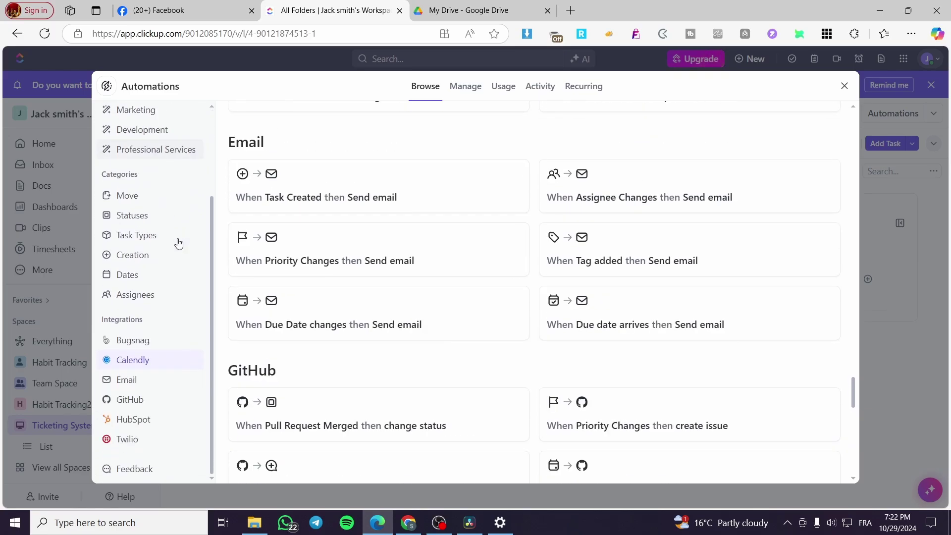
scroll(132, 386, "up", 3)
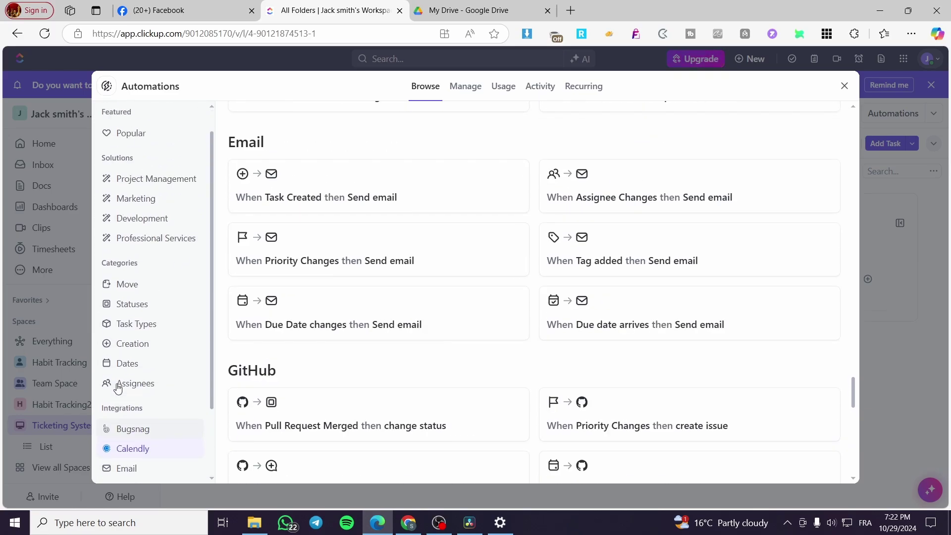
scroll(156, 409, "down", 3)
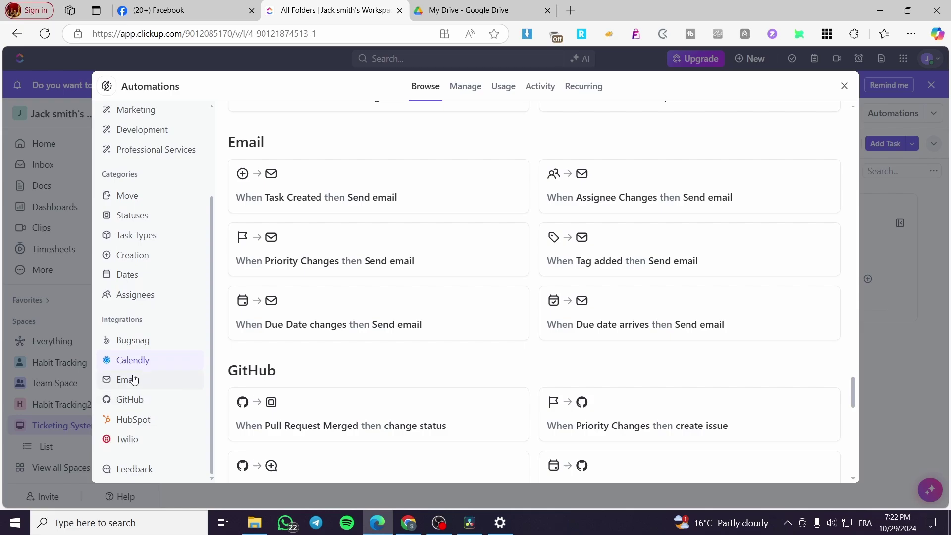
- Try to add the "When Task Created then Send email" automation, then close the upgrade offer and the automations
left_click(396, 197)
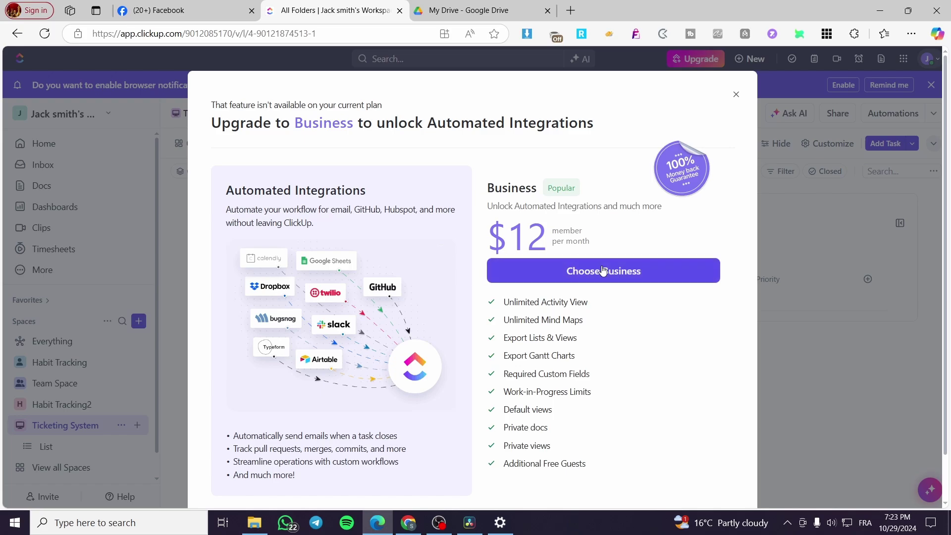
left_click(736, 95)
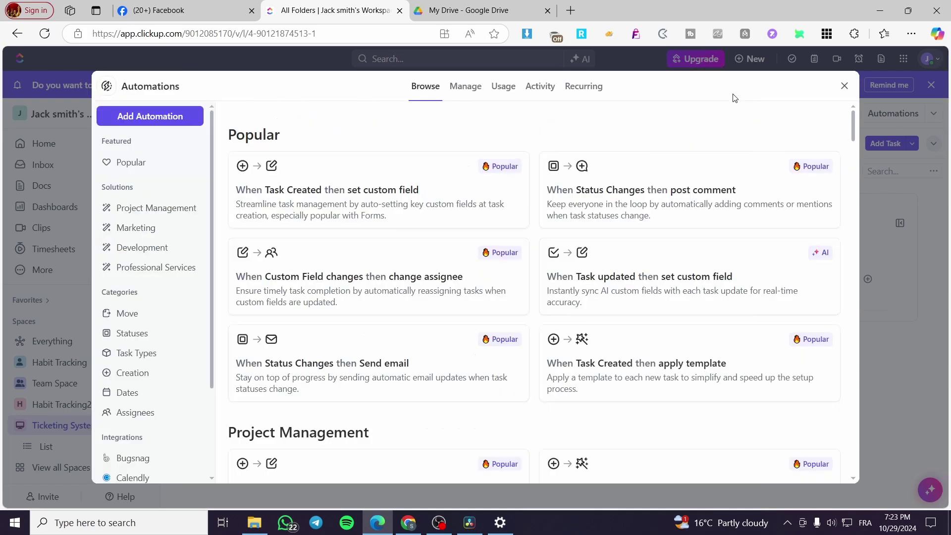
left_click(844, 86)
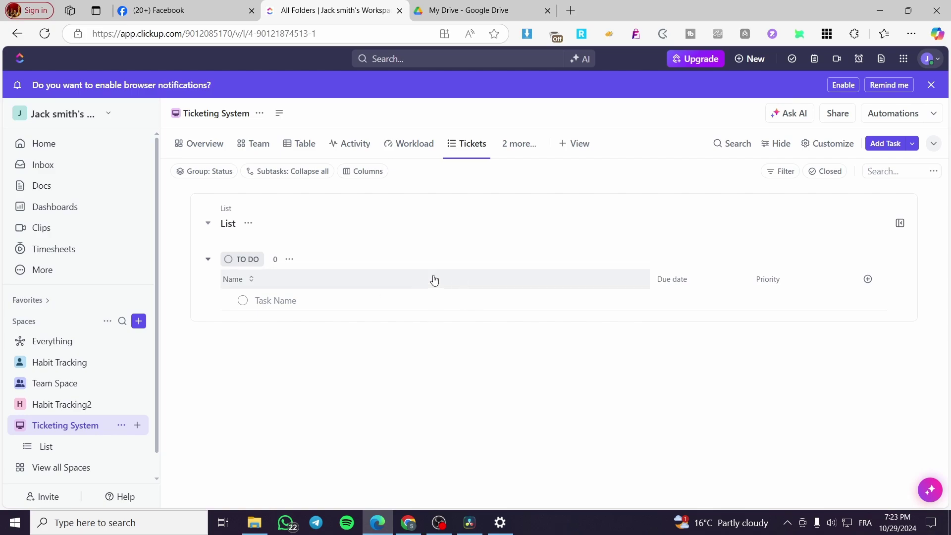